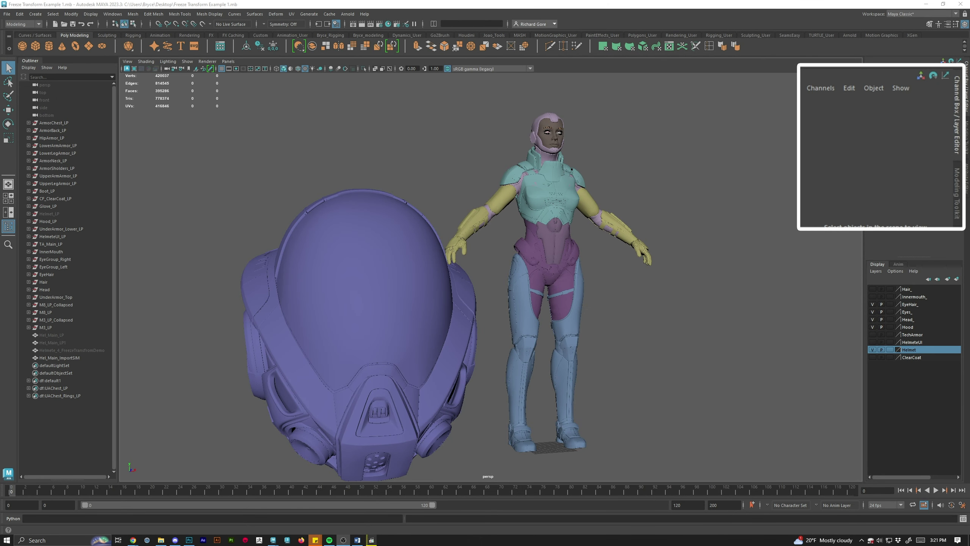
Step: Hide the oversized helmet beside the character and unhide and frame the Helmete_4_FreezeTransfromDemo helmet
left_click_drag(628, 342, 620, 345, "alt")
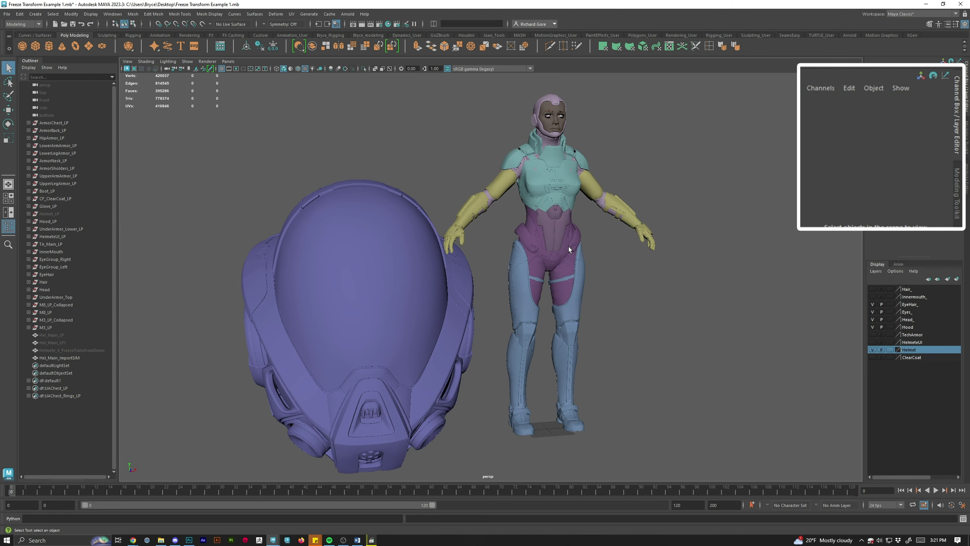
left_click(367, 322)
key("ctrl+h")
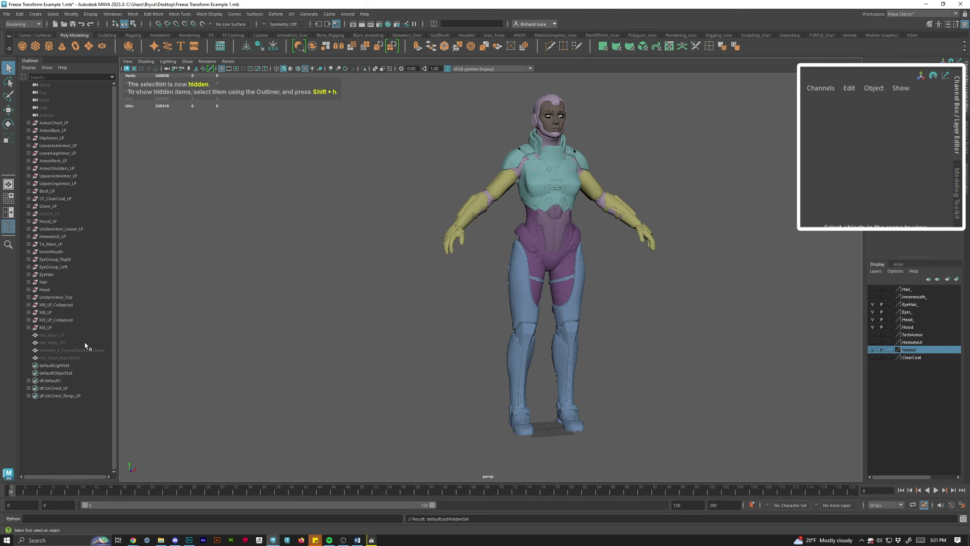
left_click(78, 350)
key("shift+h")
key("f")
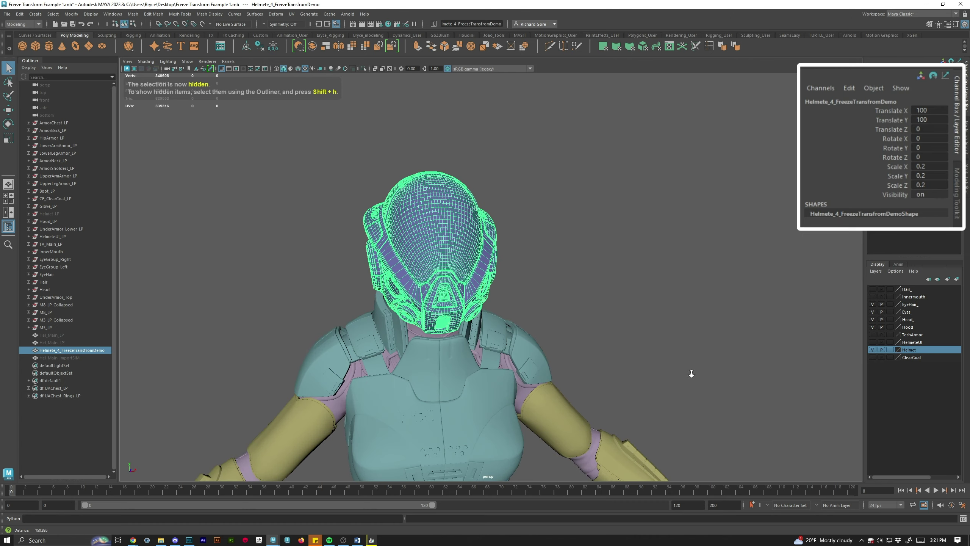
Step: Move the helmet sideways off the character's head to about 137.3 in Translate X
left_click(576, 276)
scroll(574, 351, "down", 3)
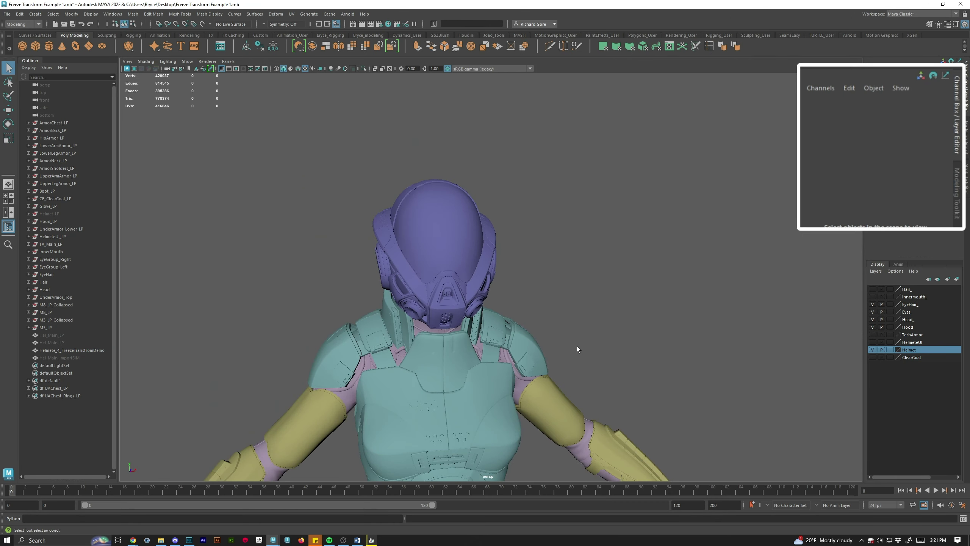
middle_click_drag(544, 373, 479, 218, "alt")
left_click(479, 218)
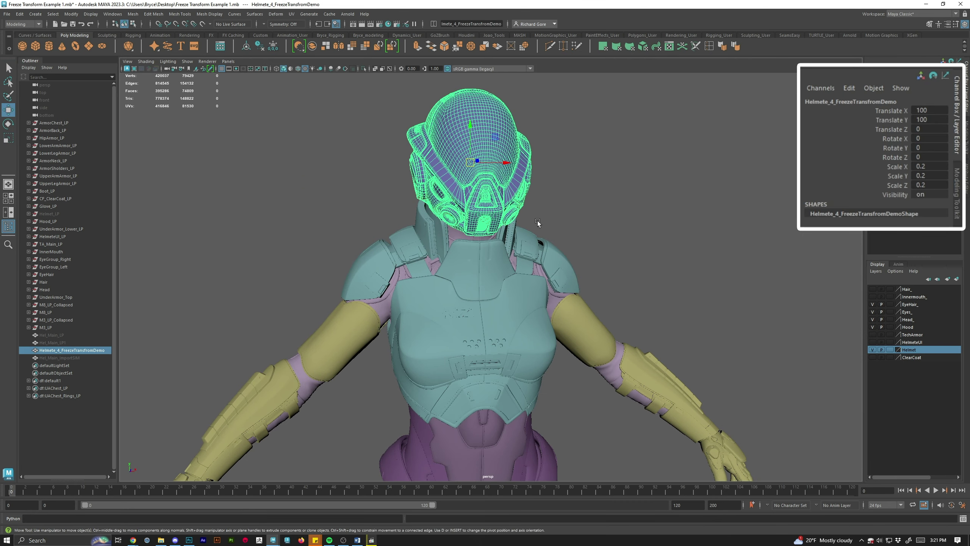
left_click_drag(537, 220, 636, 279, "alt")
key("w")
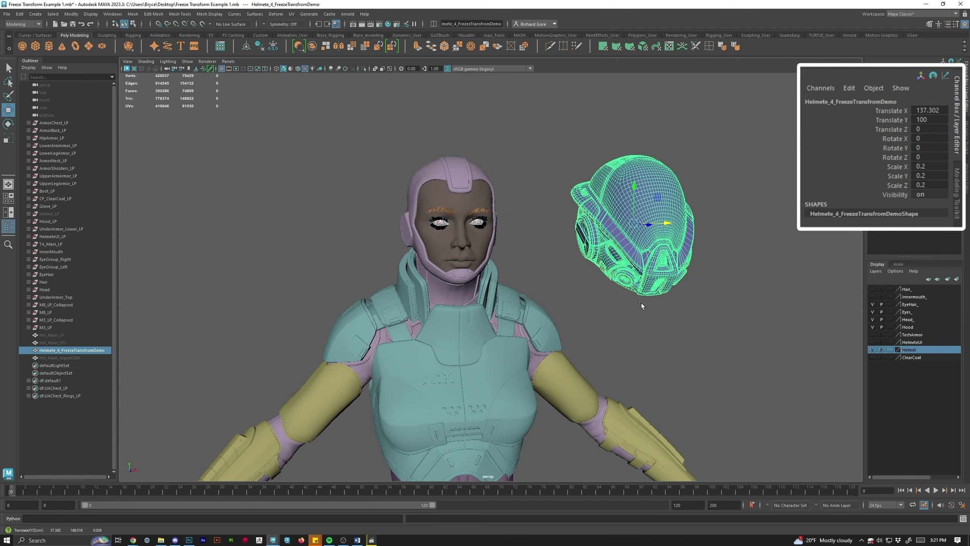
left_click(667, 434)
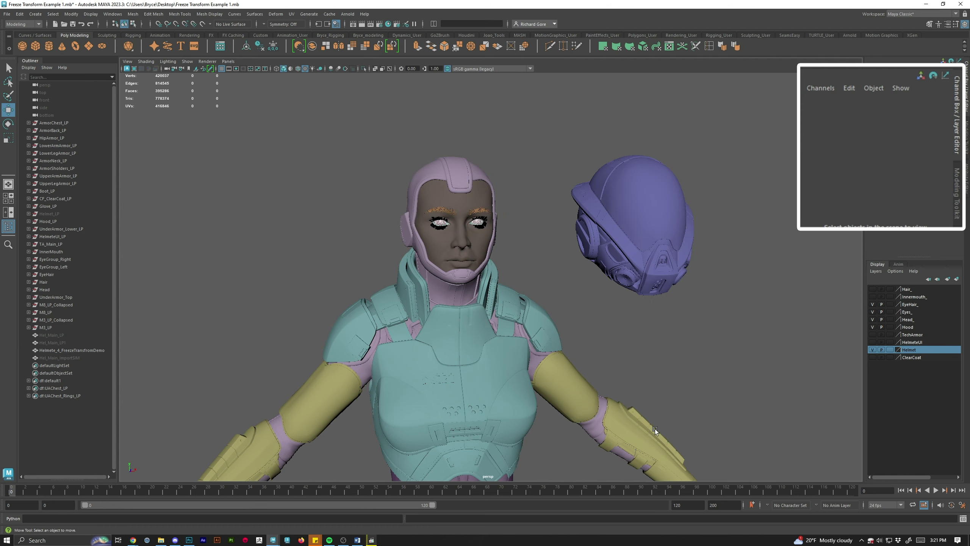
Step: Set the helmet's Translate X and Translate Y to 0
left_click(651, 216)
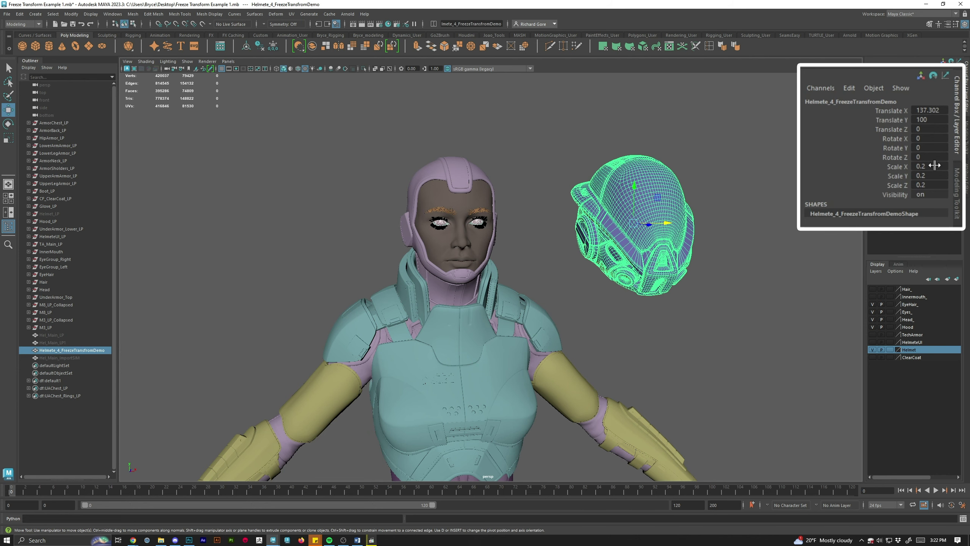
double_click(932, 110)
type("0")
key("Tab")
type("0")
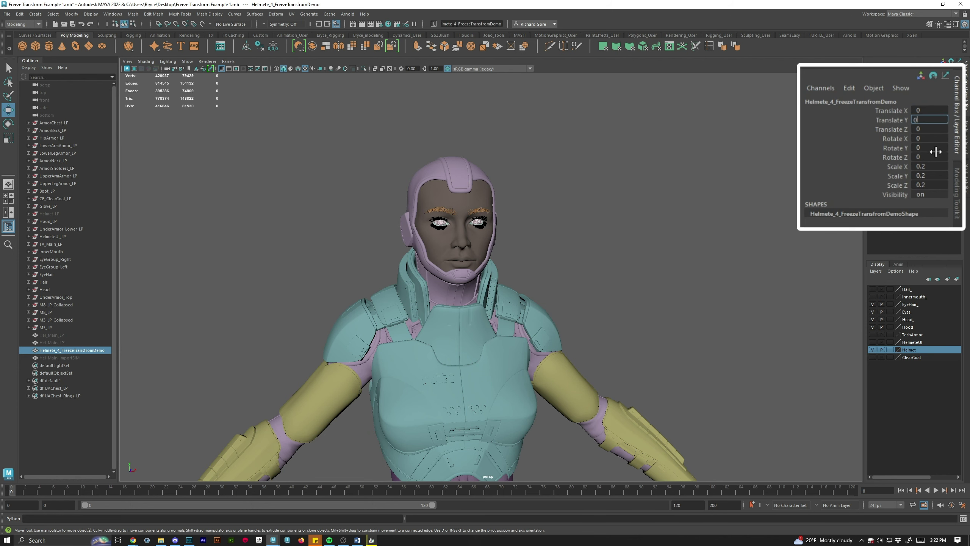
Step: Set the helmet's Scale X, Y and Z to 1 and compare its size with the character
double_click(931, 167)
type("1")
key("Tab")
type("1")
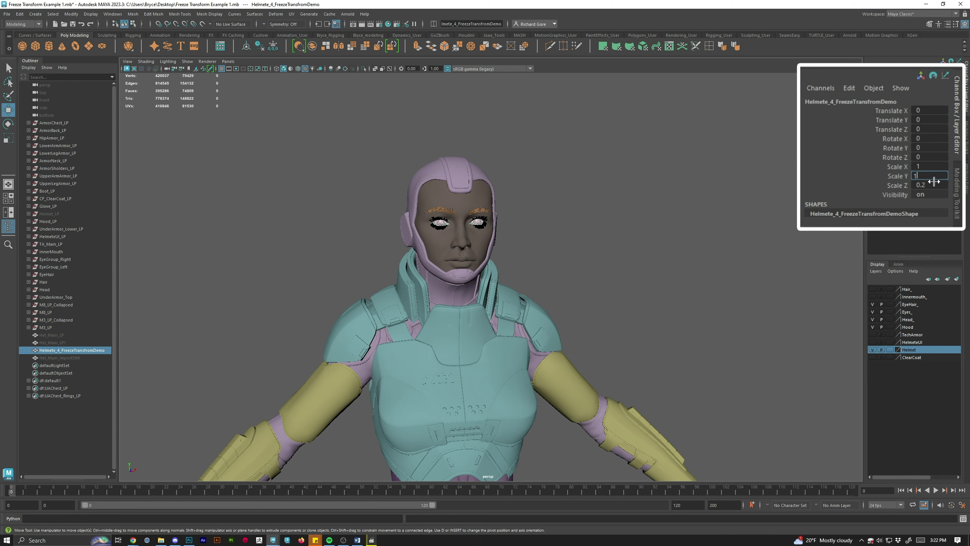
key("Tab")
type("1")
left_click(619, 244)
scroll(423, 393, "down", 5)
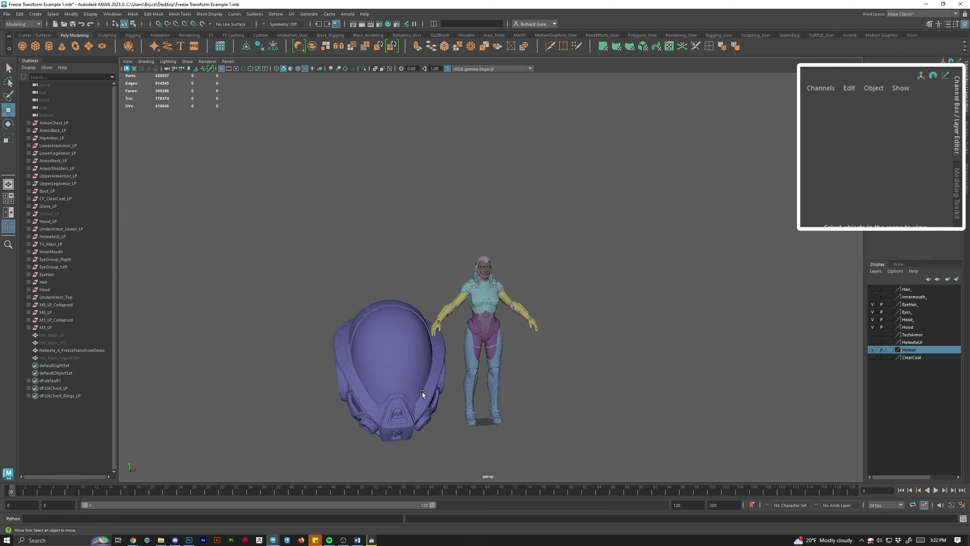
middle_click_drag(422, 394, 451, 320, "alt")
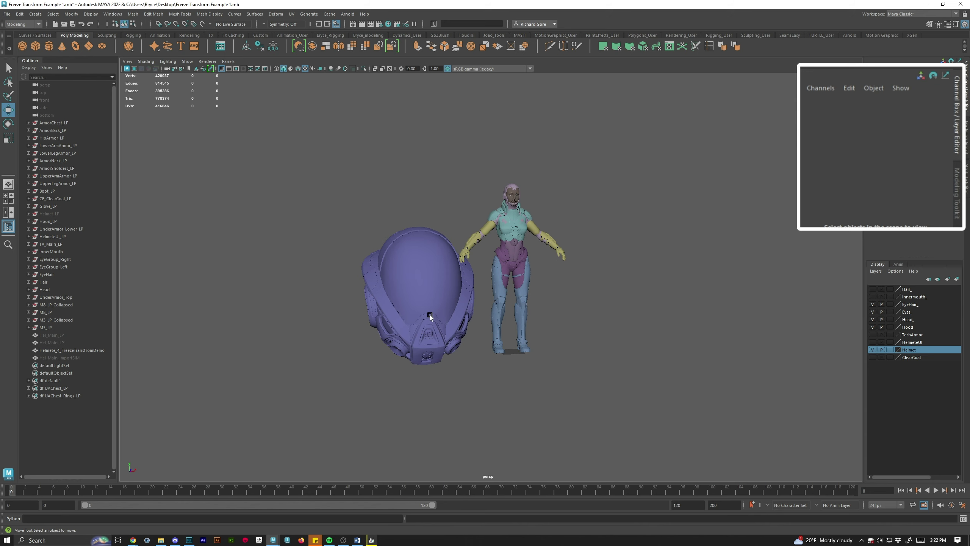
scroll(432, 322, "up", 4)
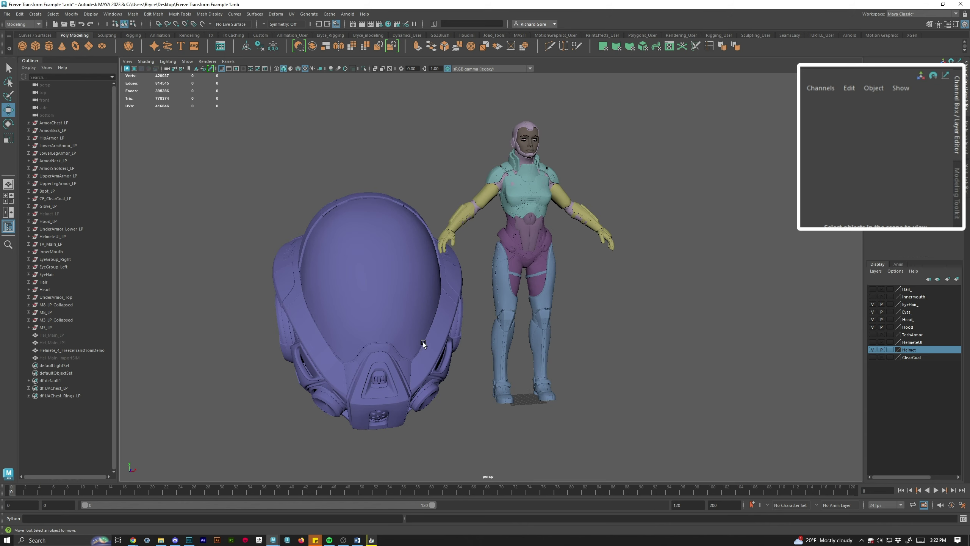
Step: Undo the helmet's scale, translate and sideways move changes to put it back on the character's head
key("ctrl+z")
key("ctrl+z")
key("ctrl+z")
key("ctrl+z")
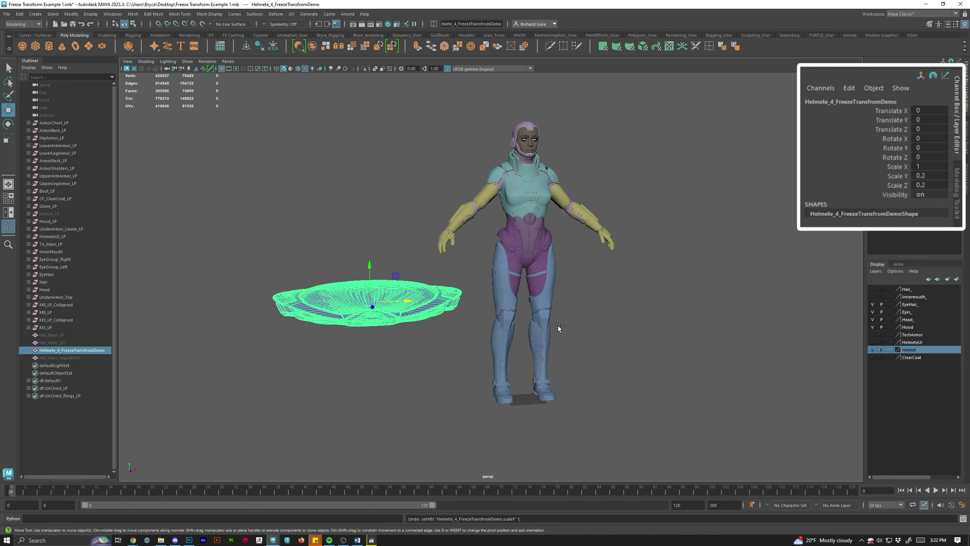
key("shift+z")
key("shift+z")
key("shift+z")
key("shift+z")
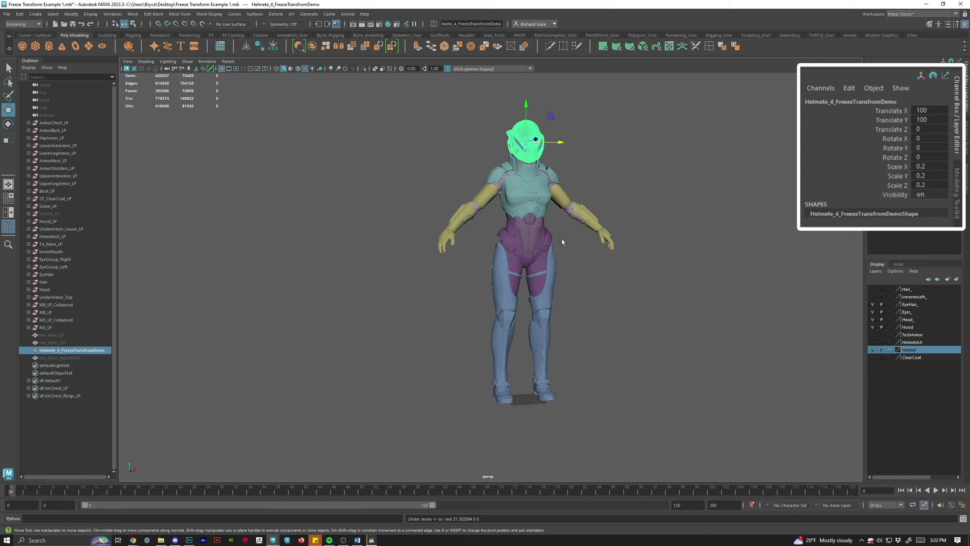
Step: Freeze the translate, rotate and scale transformations of the helmet on the character's head
scroll(670, 435, "up", 6)
key("f")
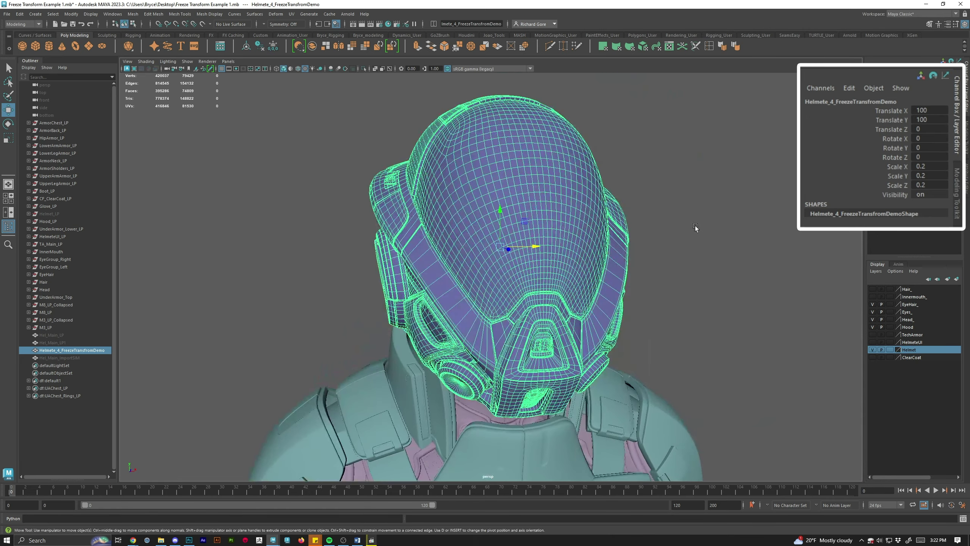
left_click(697, 223)
scroll(511, 244, "down", 2)
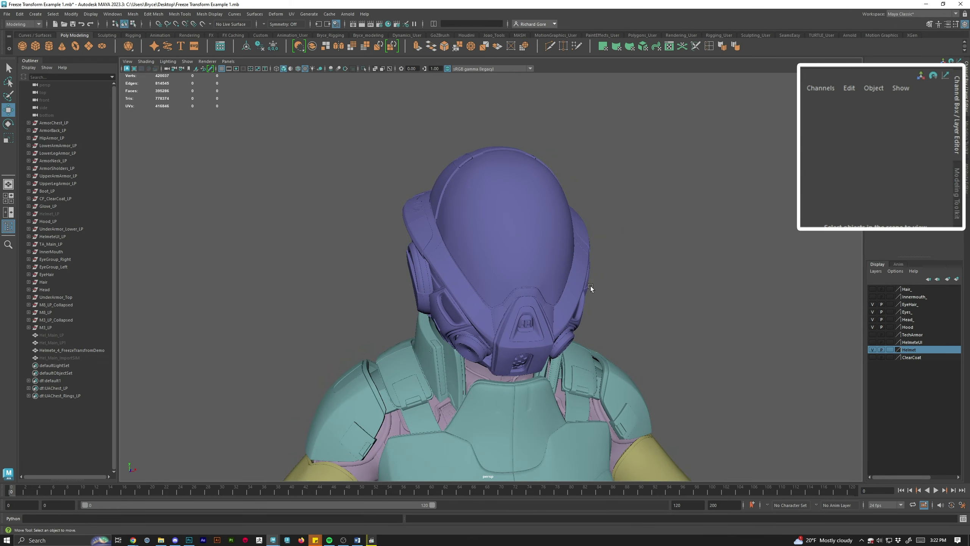
left_click(423, 292)
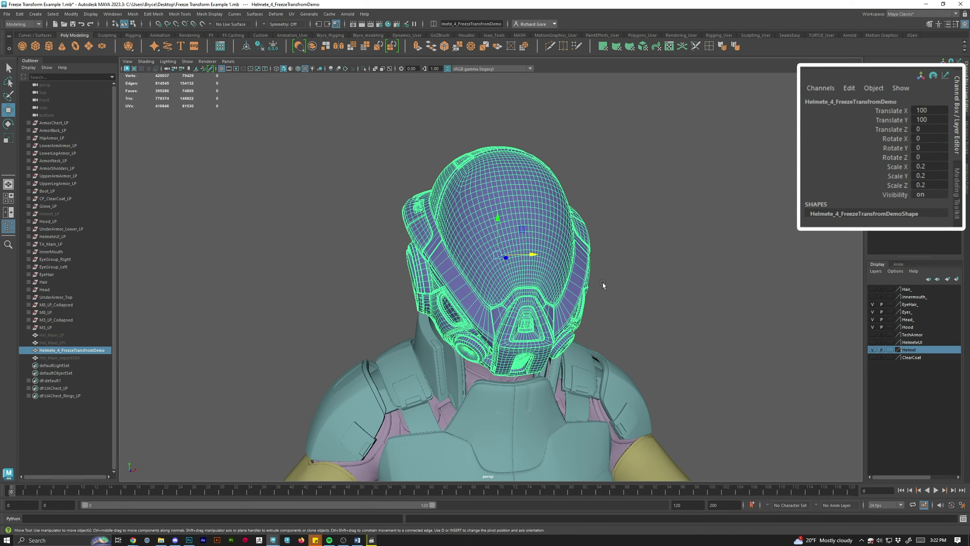
left_click_drag(678, 293, 672, 292, "alt")
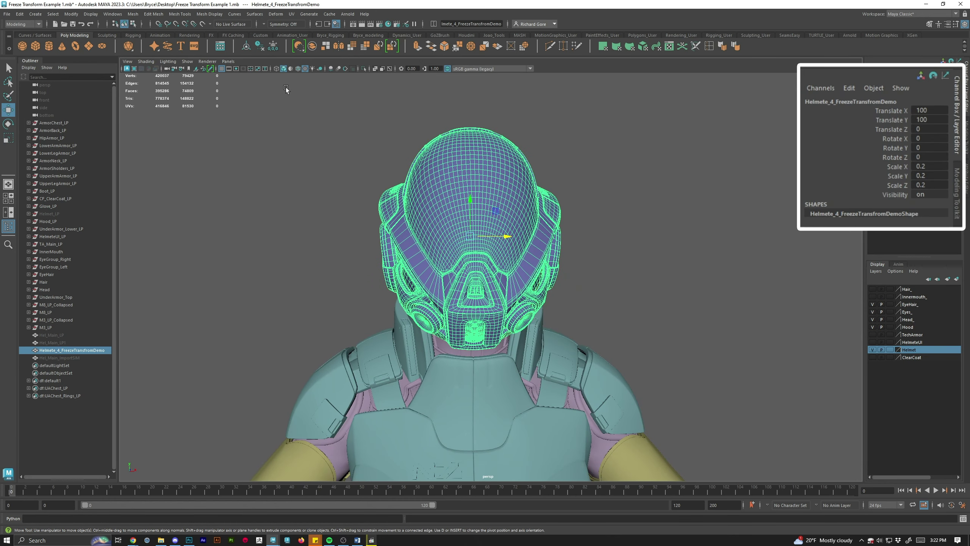
left_click(274, 50)
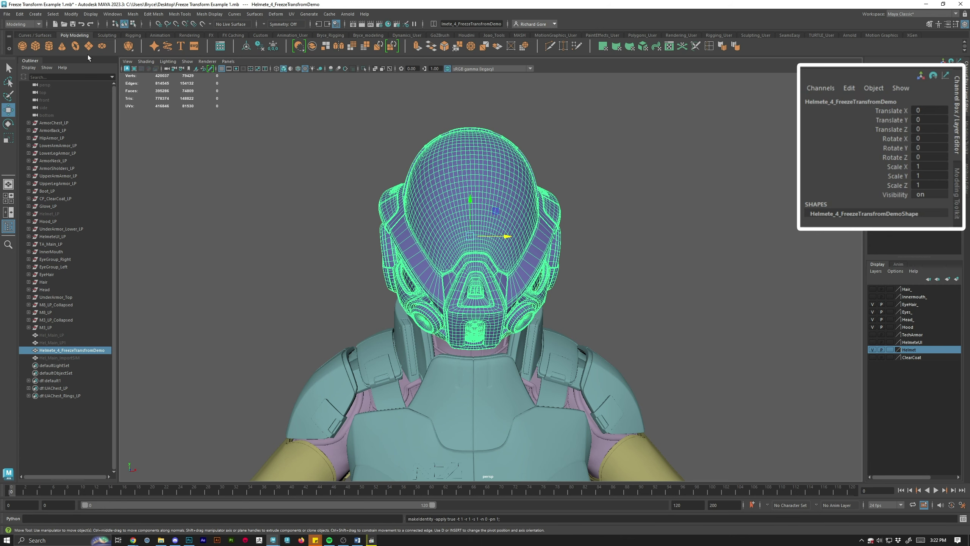
Step: Open the Freeze Transformations options and exclude Rotate, keeping Translate and Scale enabled
left_click(75, 14)
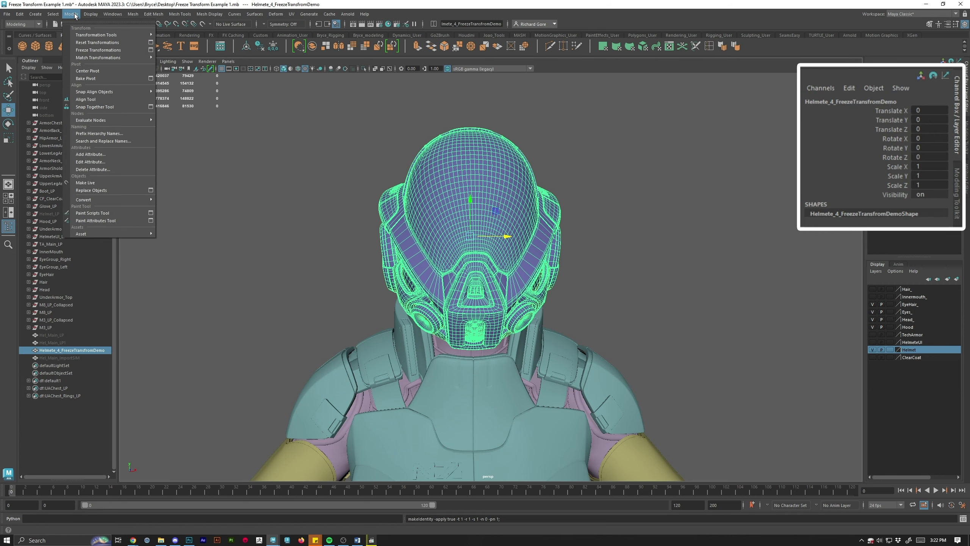
left_click(150, 50)
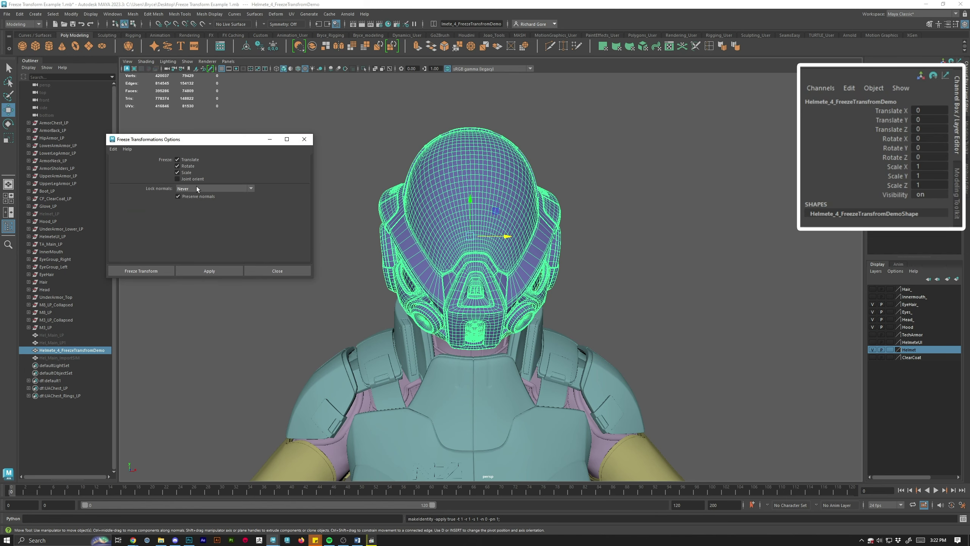
left_click_drag(217, 139, 269, 125)
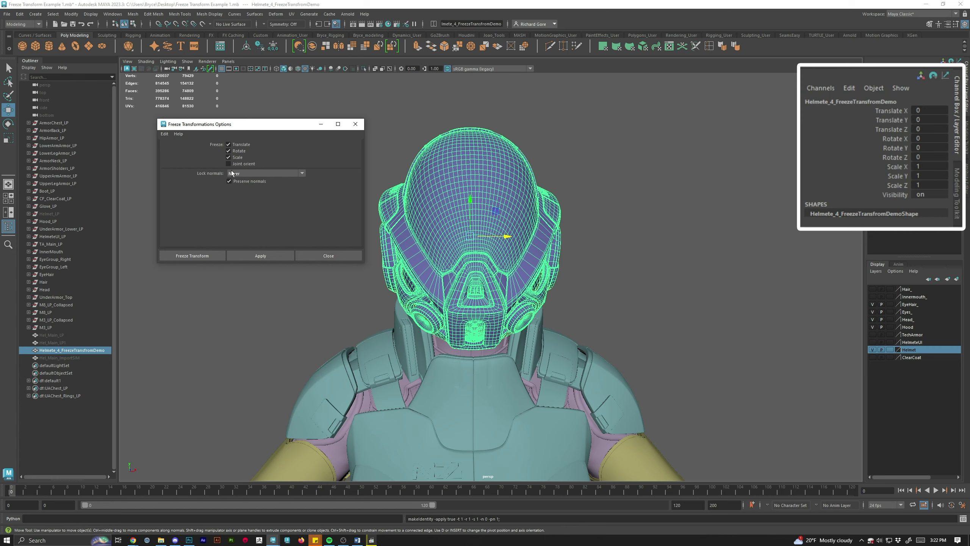
left_click(228, 151)
Step: Rotate the helmet to about -120.8 in Y, move it off the head, and freeze only its translation and scale
middle_click_drag(464, 225, 466, 223)
key("e")
key("ctrl+z")
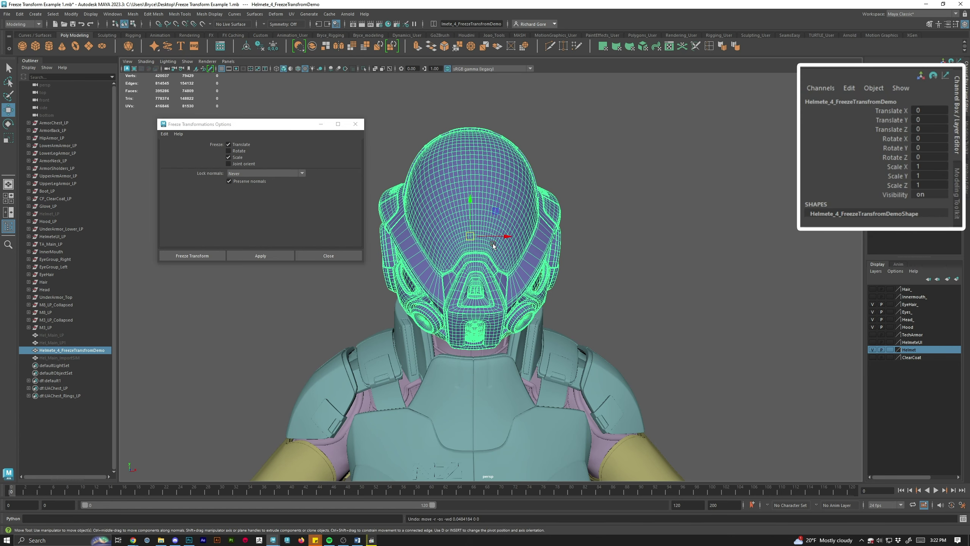
left_click_drag(490, 240, 685, 242)
key("w")
scroll(685, 242, "down", 5)
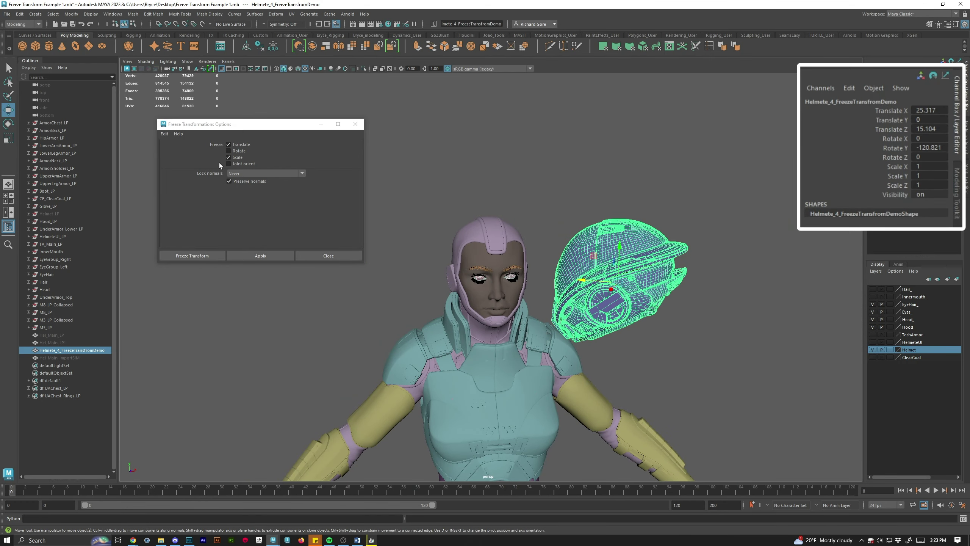
left_click(274, 256)
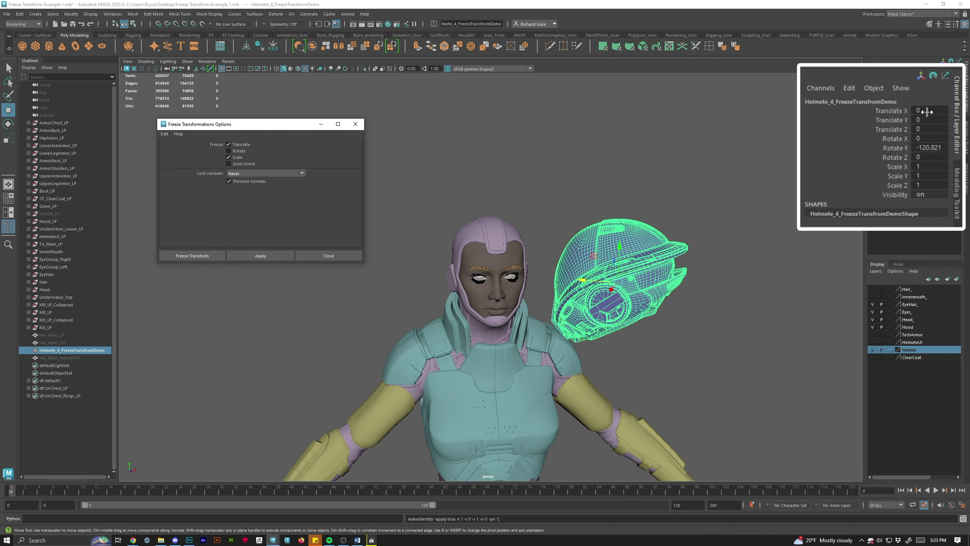
Step: Undo the partial freeze, the move and the rotation of the helmet, and close the freeze options
key("ctrl+z")
key("ctrl+z")
key("ctrl+z")
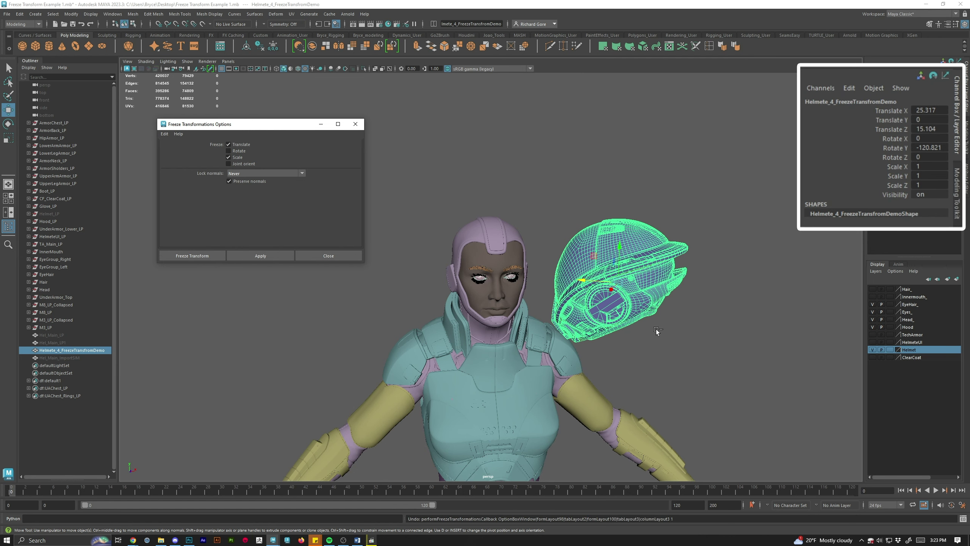
left_click(355, 124)
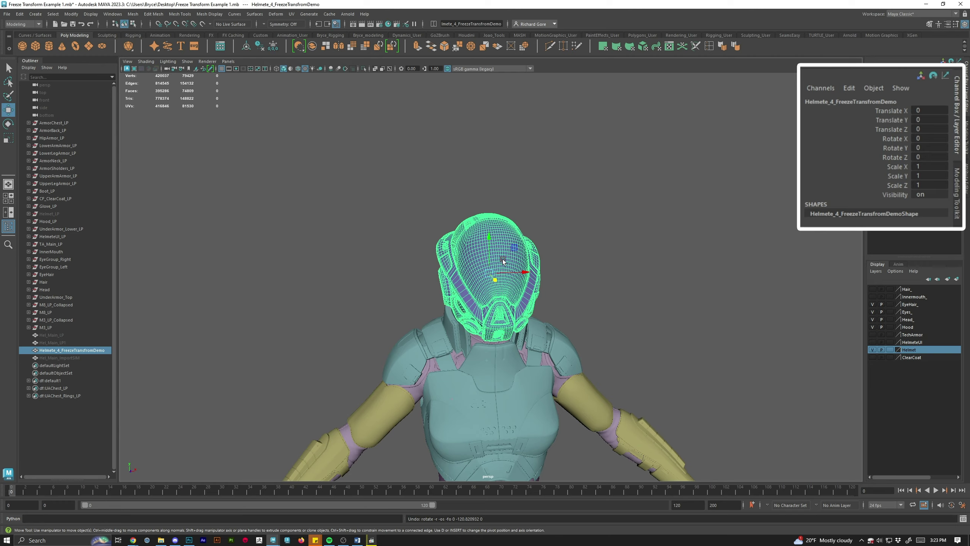
scroll(505, 264, "up", 5)
mouse_move(623, 335)
left_mouse_down("alt")
mouse_move(659, 360)
mouse_move(609, 326)
left_mouse_up("alt")
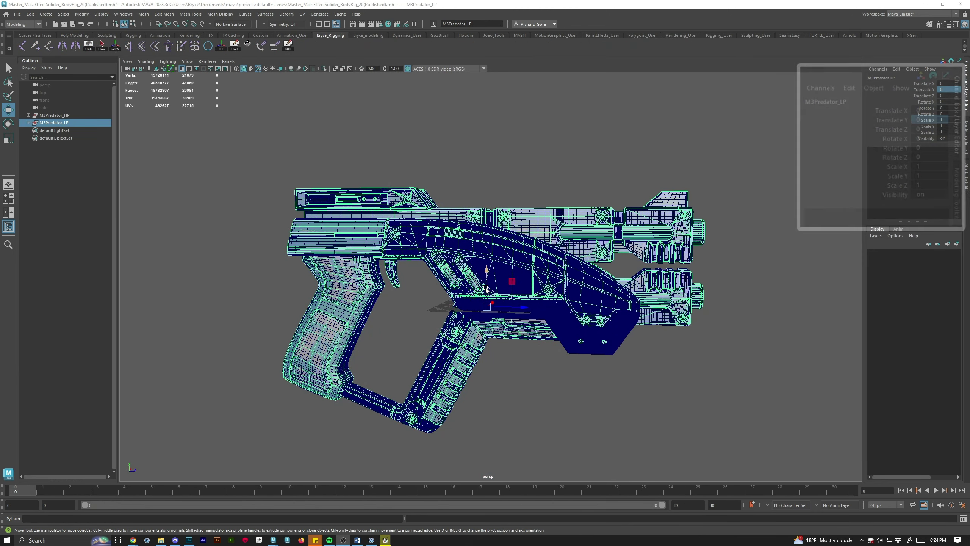
Step: Try moving the M3Predator_LP gun to about 34.6 in Y, 1.6 in X and 4.6 in Z, and undo the moves
left_click_drag(487, 291, 479, 111)
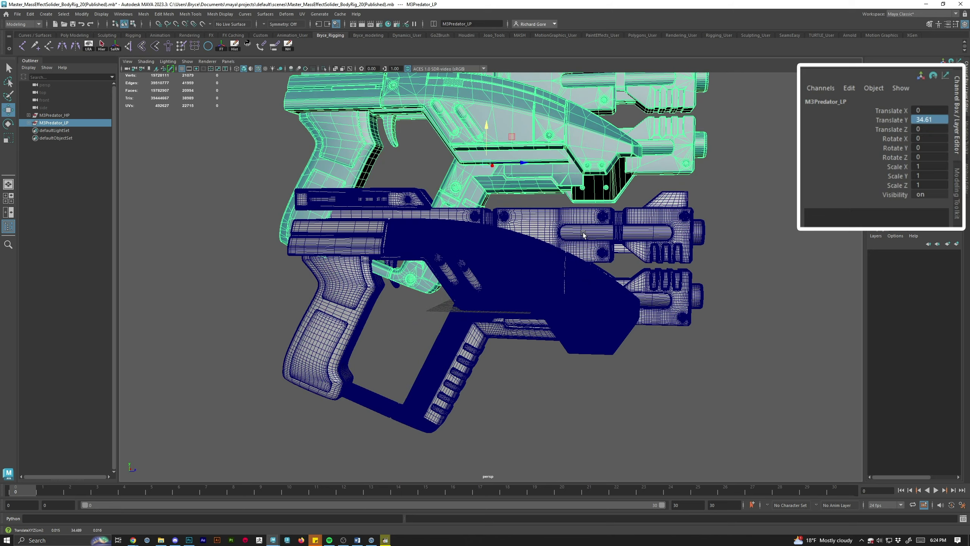
middle_click_drag(546, 200, 547, 266, "alt")
left_click_drag(484, 229, 482, 350)
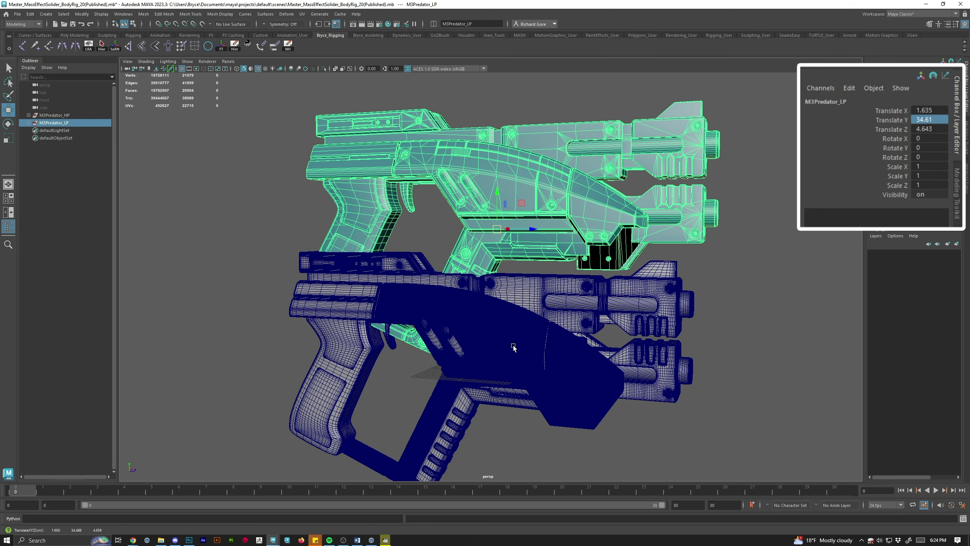
key("ctrl+z")
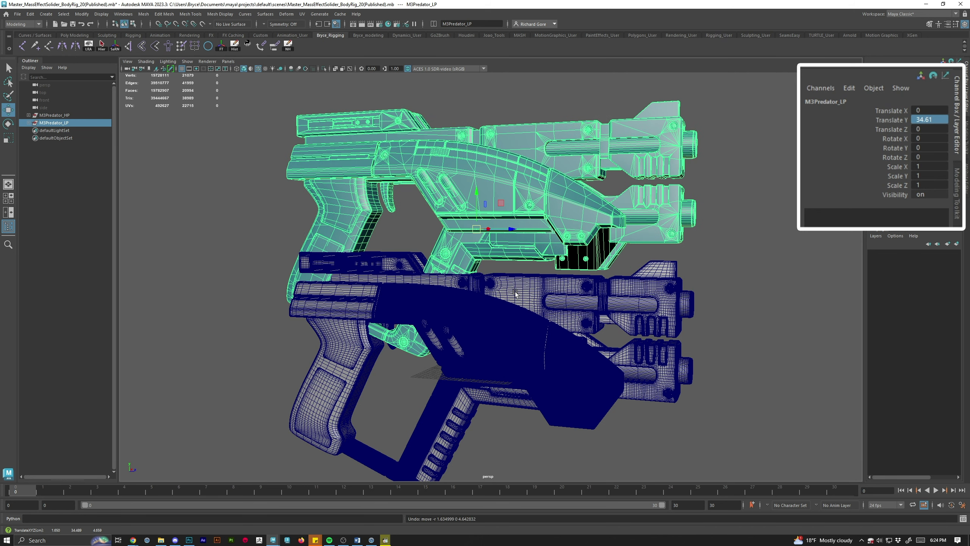
key("ctrl+z")
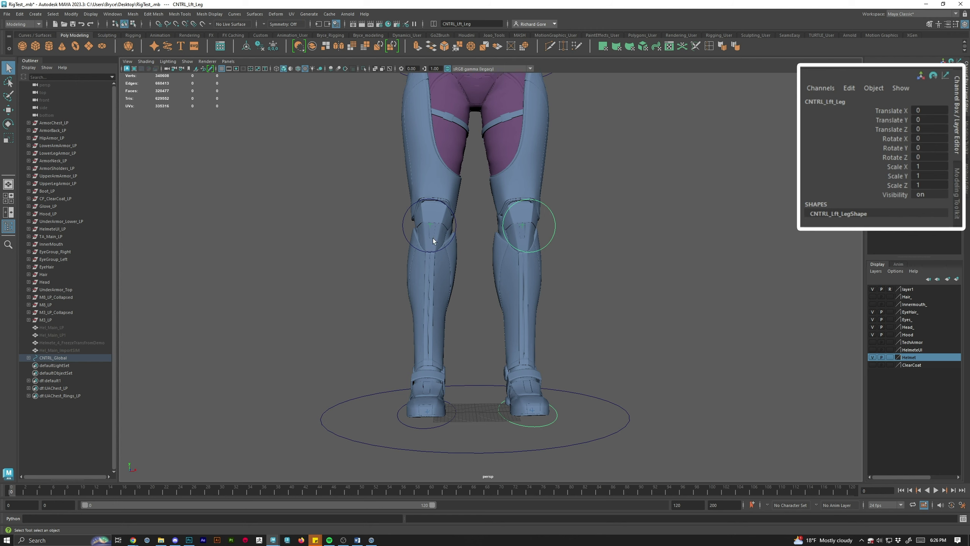
Step: Select the CNTRL_R_Knee control and the CNTRL_Global control in turn to check their transform values
left_click_drag(402, 240, 406, 241)
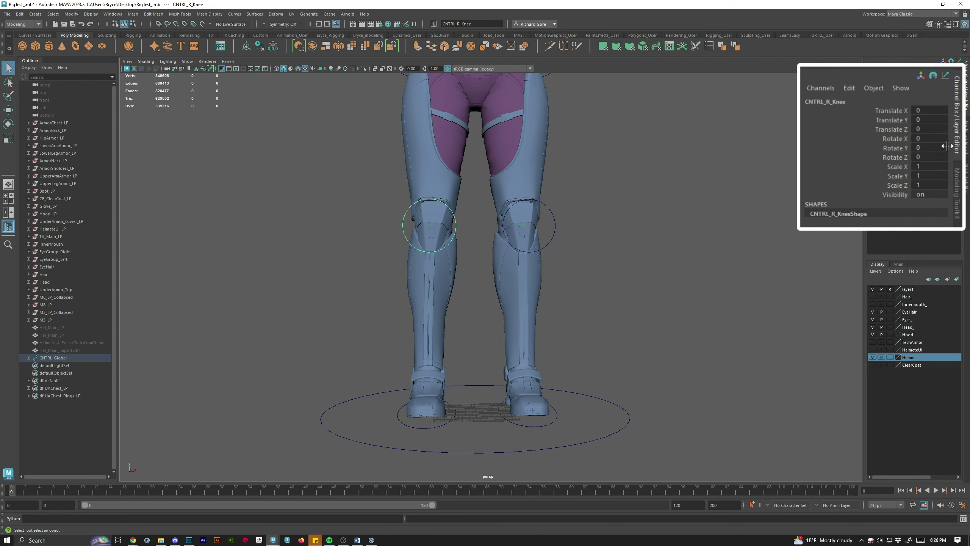
left_click(375, 441)
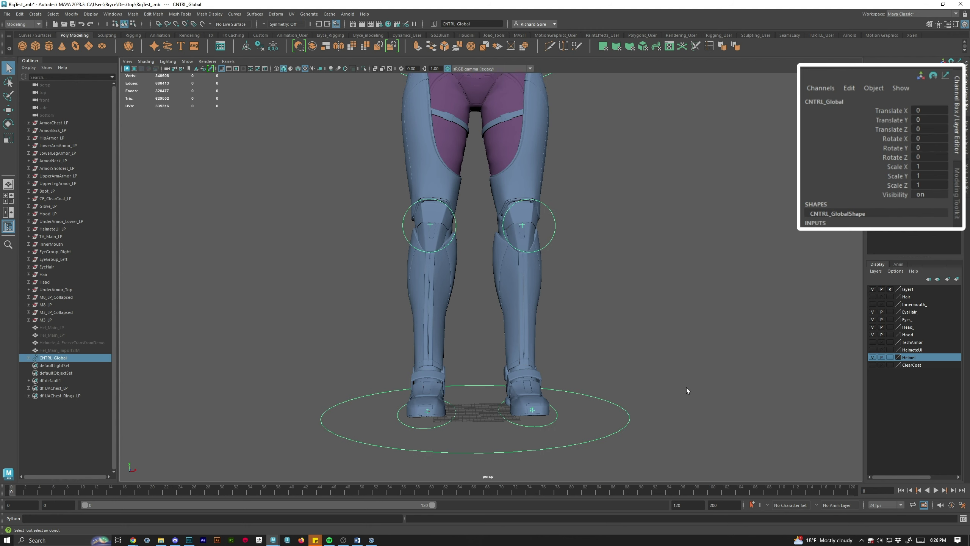
Step: Set the CNTRL_Lft_Leg control's Translate Z to 0 in the posed rig and select the CNTRL_L_Knee control to check its values
left_click_drag(414, 423, 427, 441)
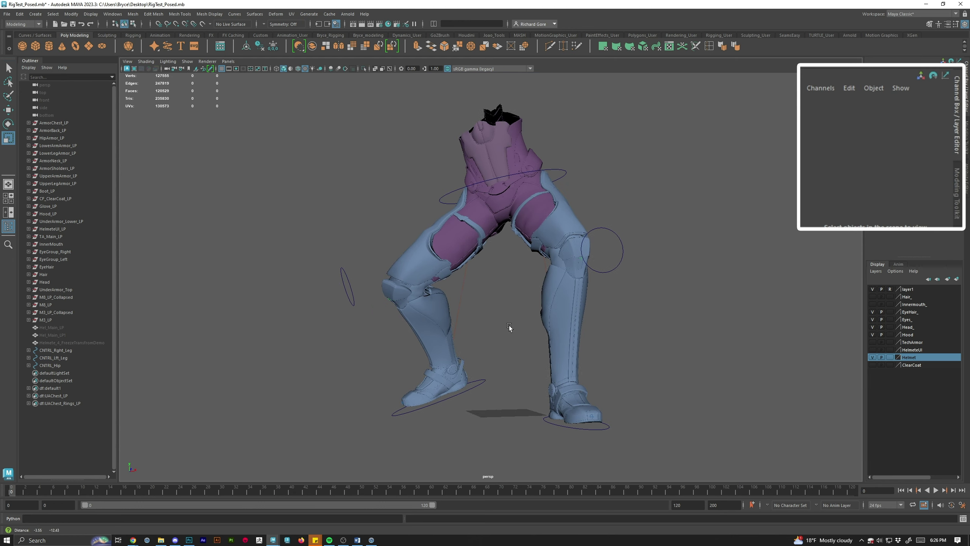
mouse_move(509, 327)
left_mouse_down("alt")
mouse_move(615, 336)
mouse_move(522, 338)
left_mouse_up("alt")
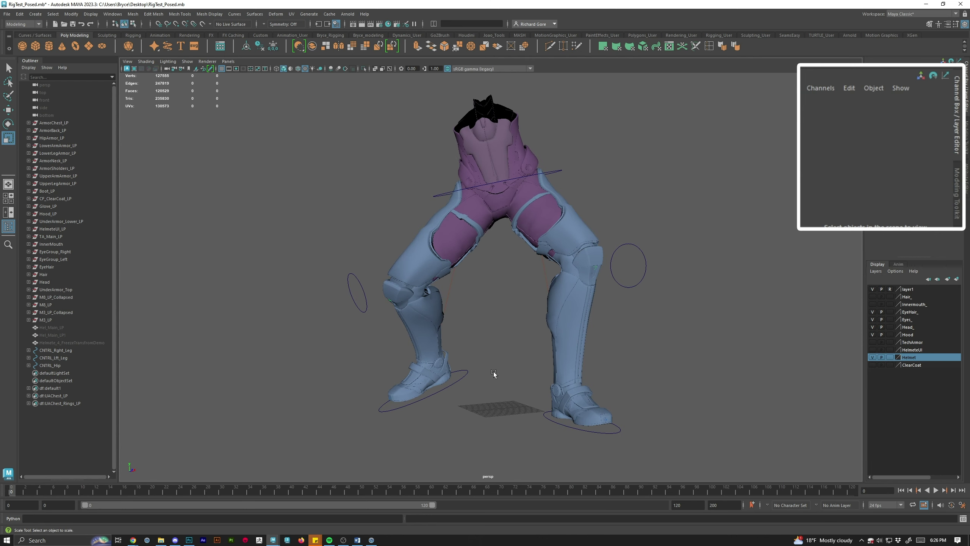
left_click(615, 429)
middle_click_drag(693, 402, 618, 384, "alt")
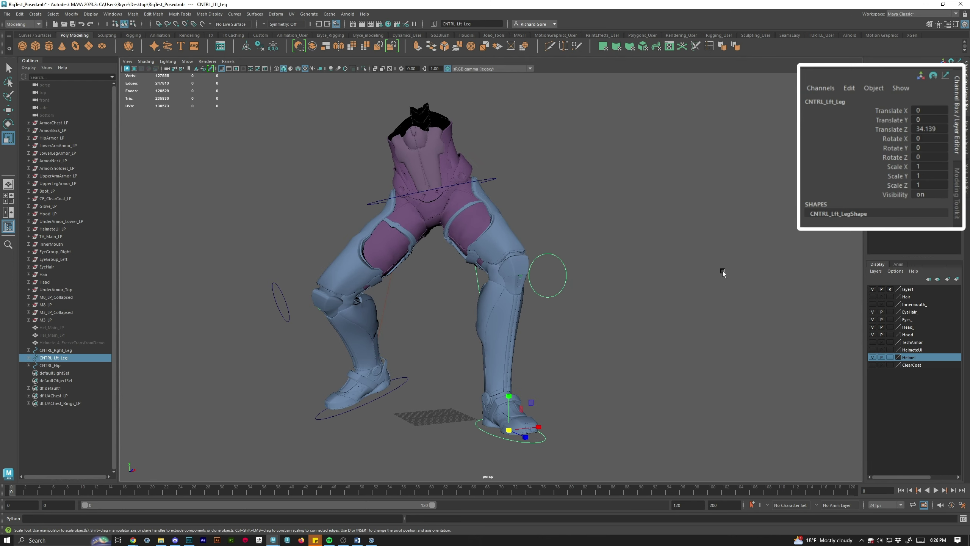
double_click(932, 130)
type("0")
key("Return")
left_click(526, 275)
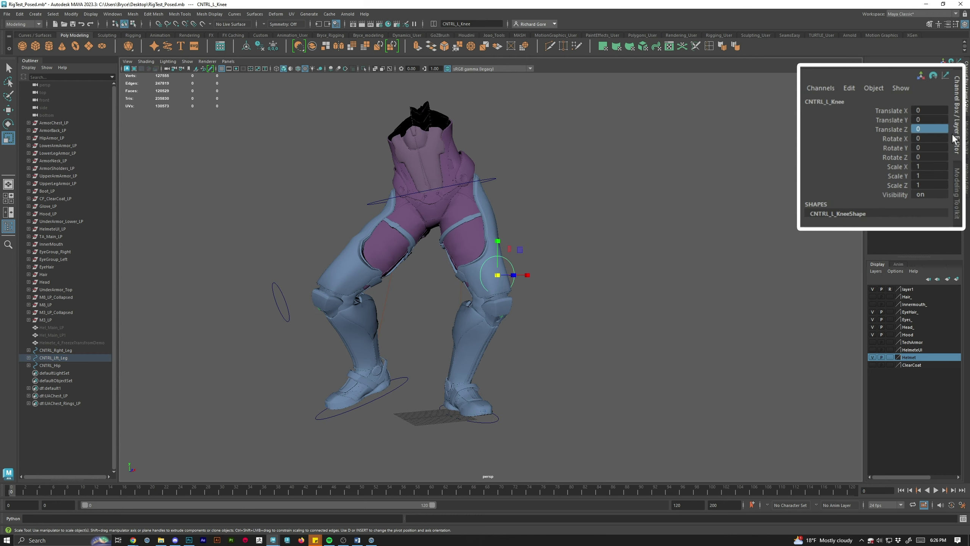
Step: Set the CNTRL_Hip control's Translate Y, Rotate Y and Rotate Z to 0
left_click_drag(480, 161, 511, 188)
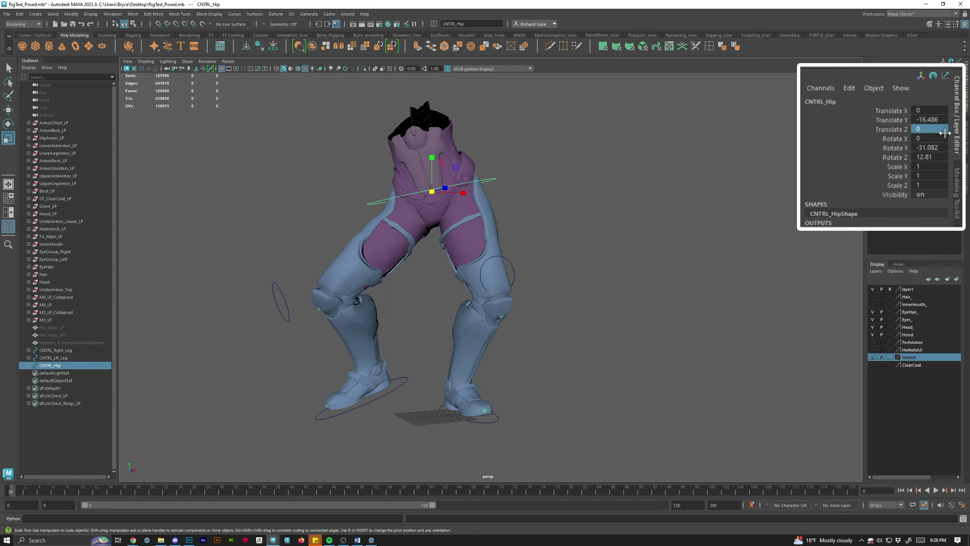
left_click(930, 120)
type("0")
left_click(936, 148)
type("0")
left_click(932, 156)
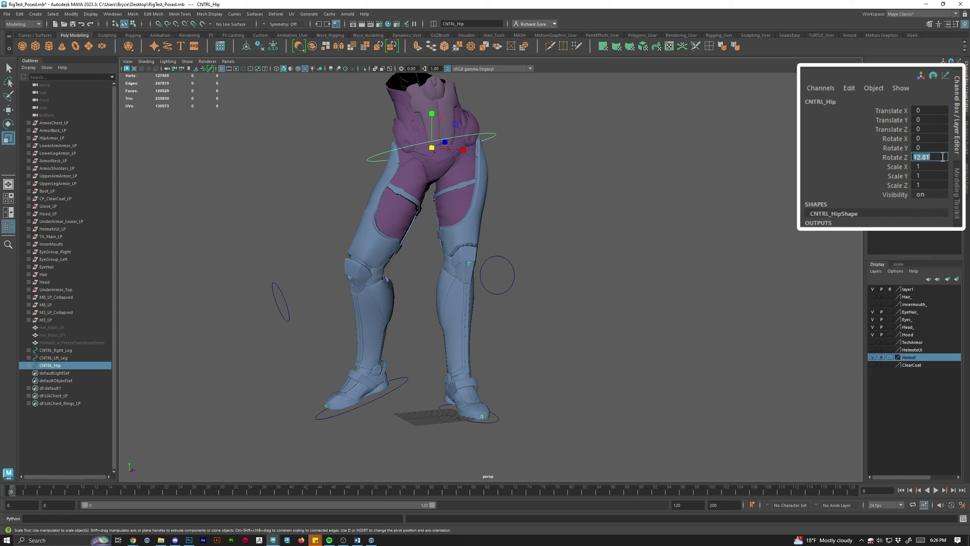
type("0")
key("Return")
Step: Set the CNTRL_R_Knee control's Translate Z to 0
left_click_drag(289, 280, 288, 325)
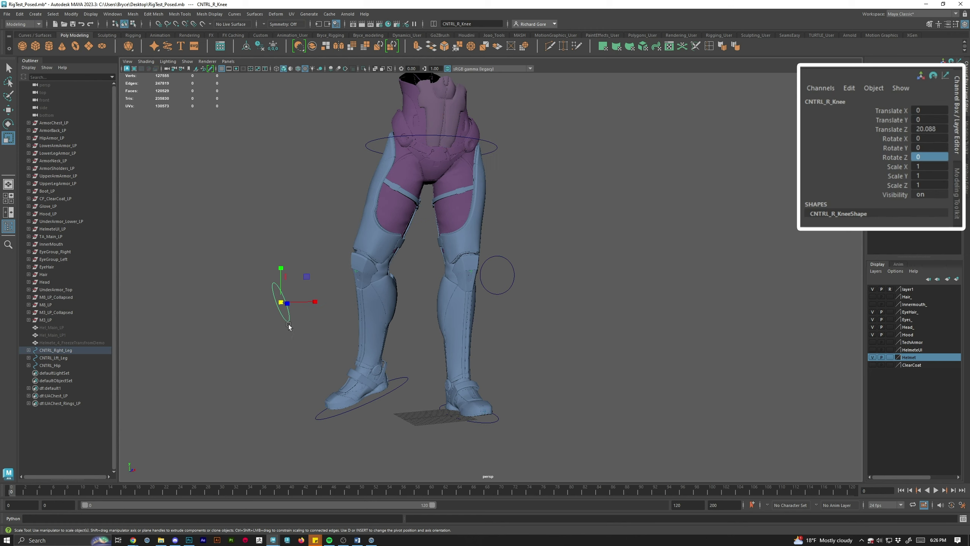
left_click(930, 129)
type("0")
key("Return")
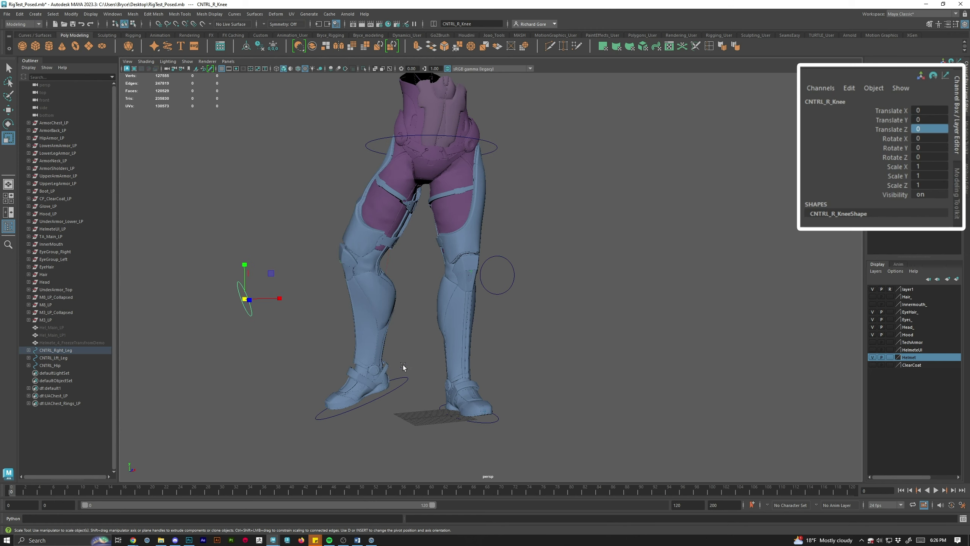
Step: Set all translate and rotate values of the CNTRL_Rght_Leg control to 0
left_click_drag(408, 389, 409, 389)
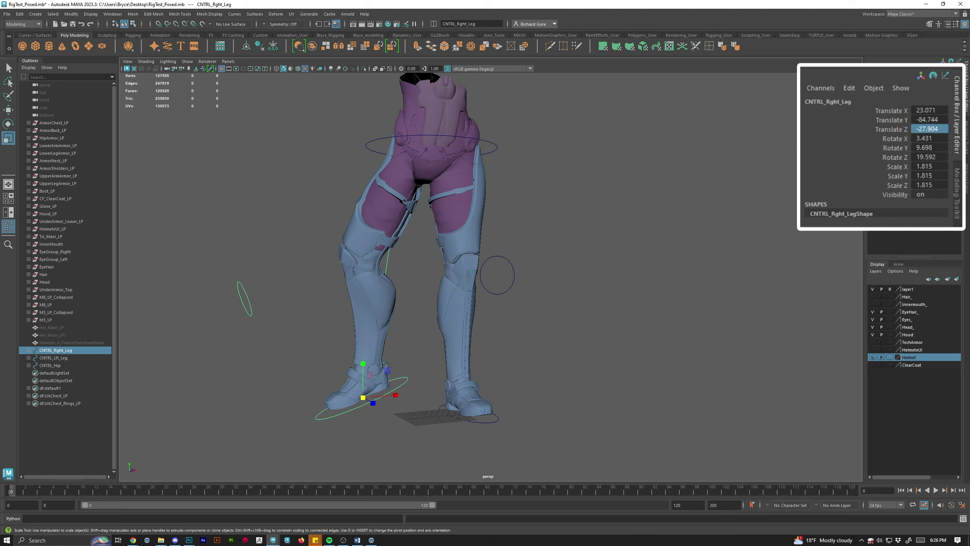
double_click(924, 107)
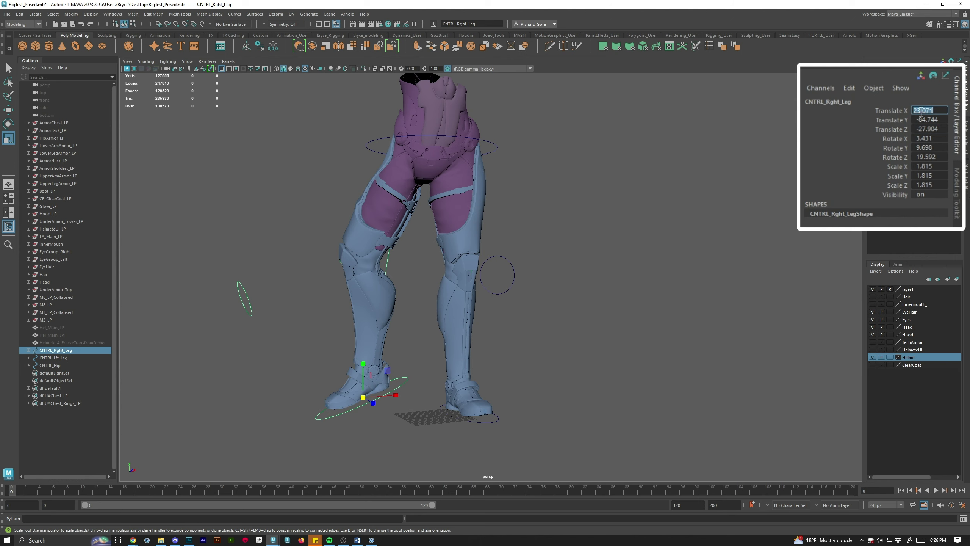
type("0")
key("Tab")
type("0")
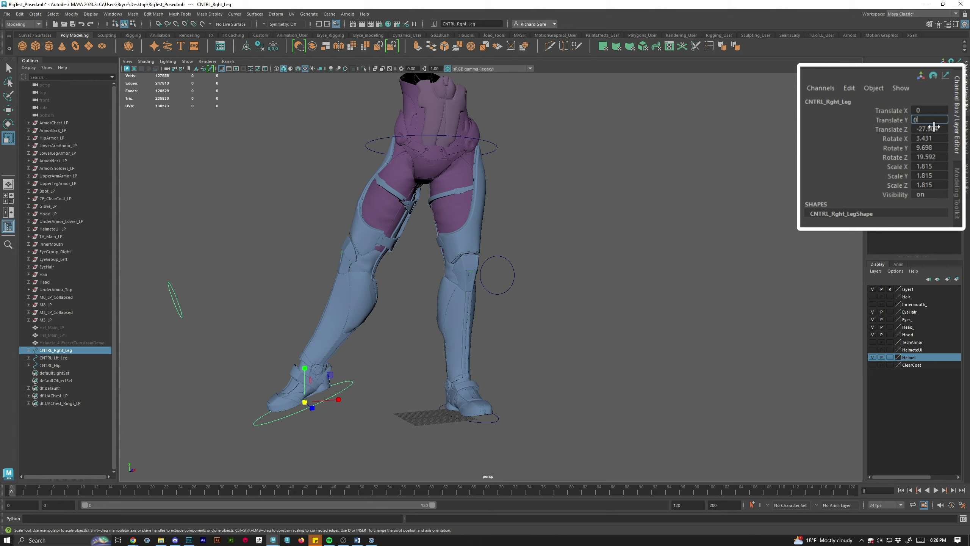
key("Tab")
type("0")
key("Tab")
type("0")
key("Tab")
type("0")
key("Tab")
type("0")
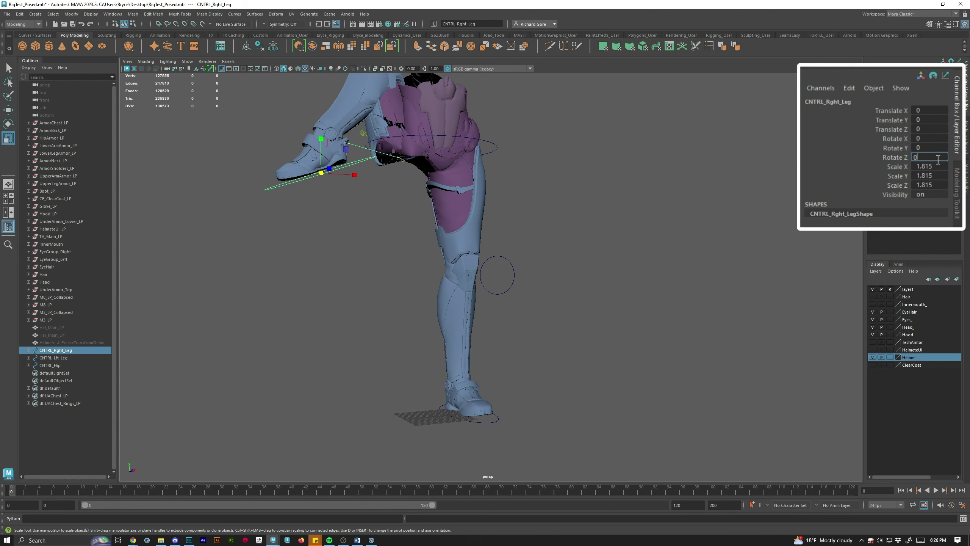
Step: Set the CNTRL_Rght_Leg control's Scale X, Y and Z to 1
key("Tab")
type("0")
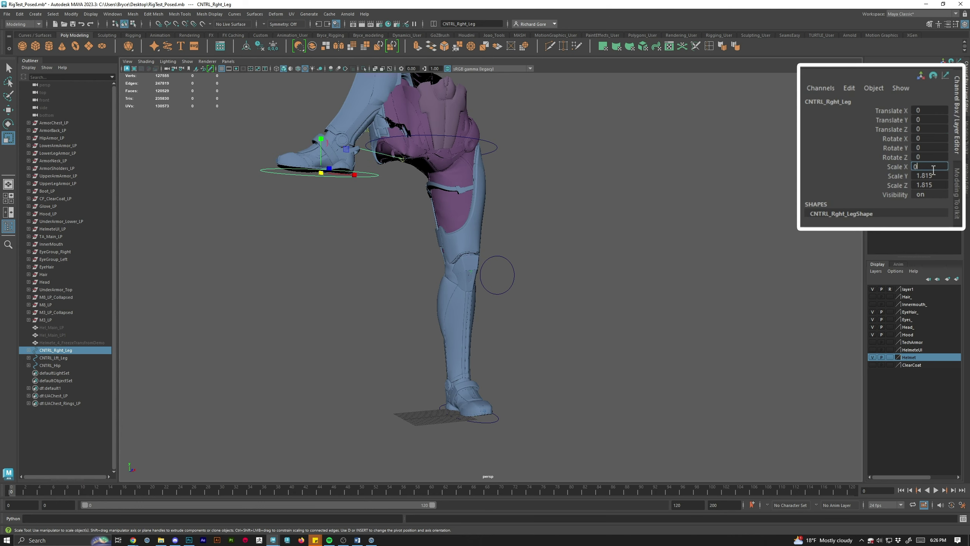
type("11")
key("Tab")
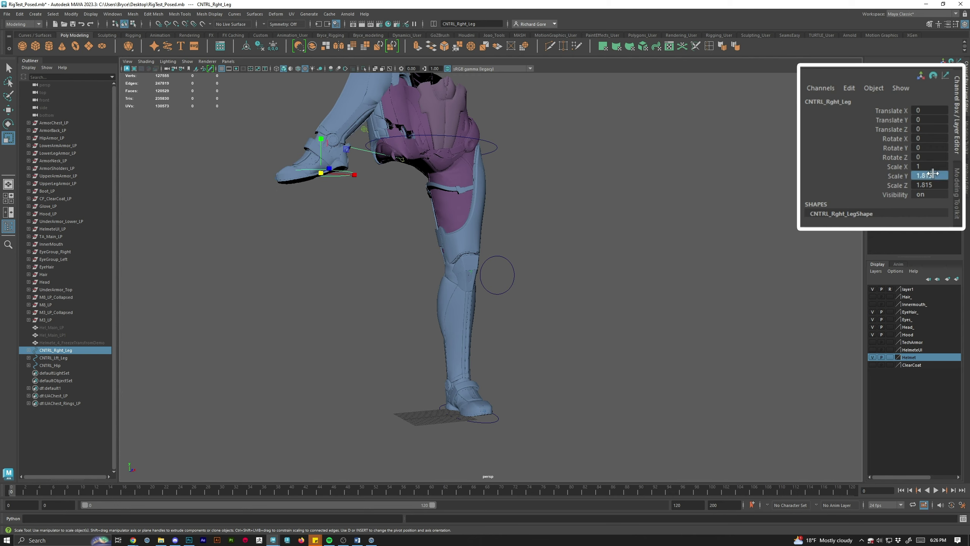
type("1")
key("Tab")
type("1")
key("Return")
scroll(502, 275, "down", 3)
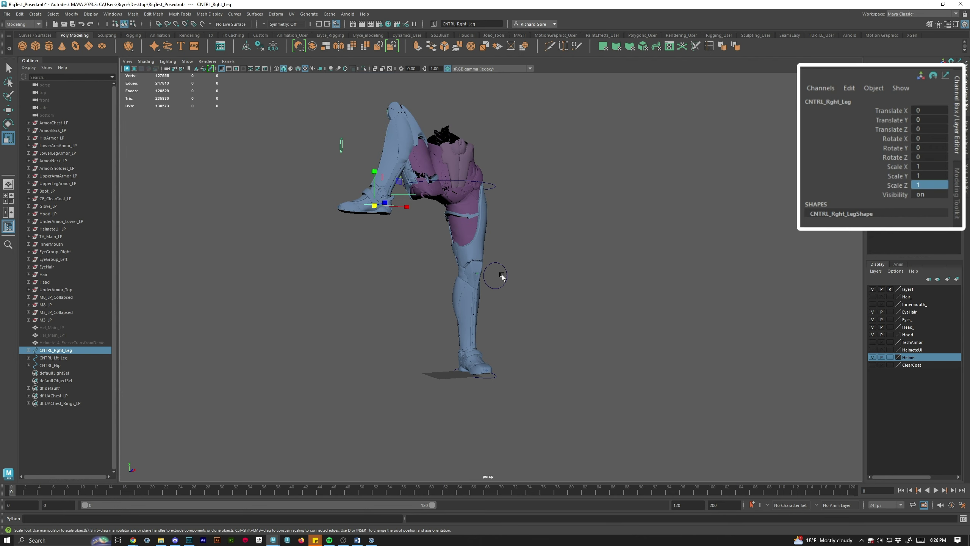
left_click_drag(502, 275, 426, 277, "alt")
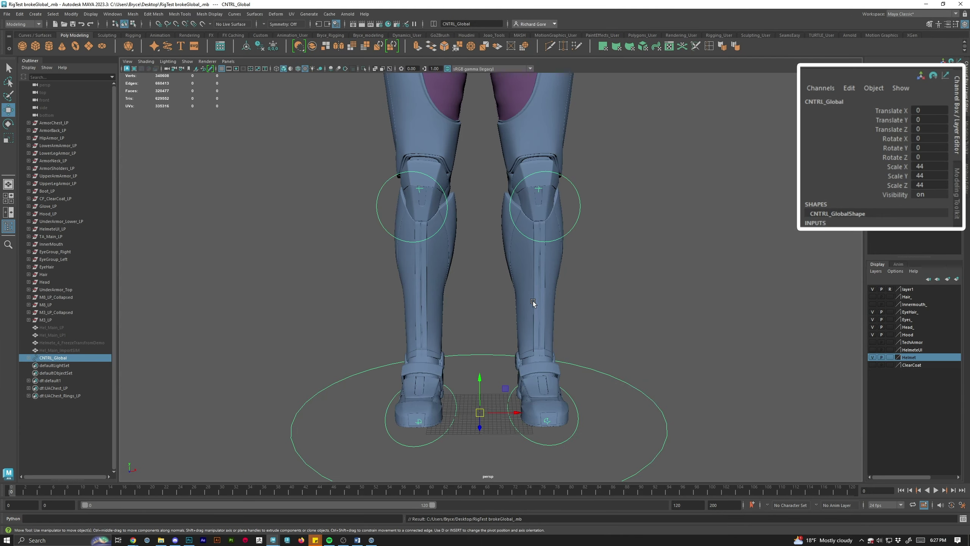
Step: Select the CNTRL_Rght_Leg control in the brokeGlobal rig scene to check its transform values
scroll(533, 303, "down", 3)
left_click_drag(533, 303, 523, 349, "alt")
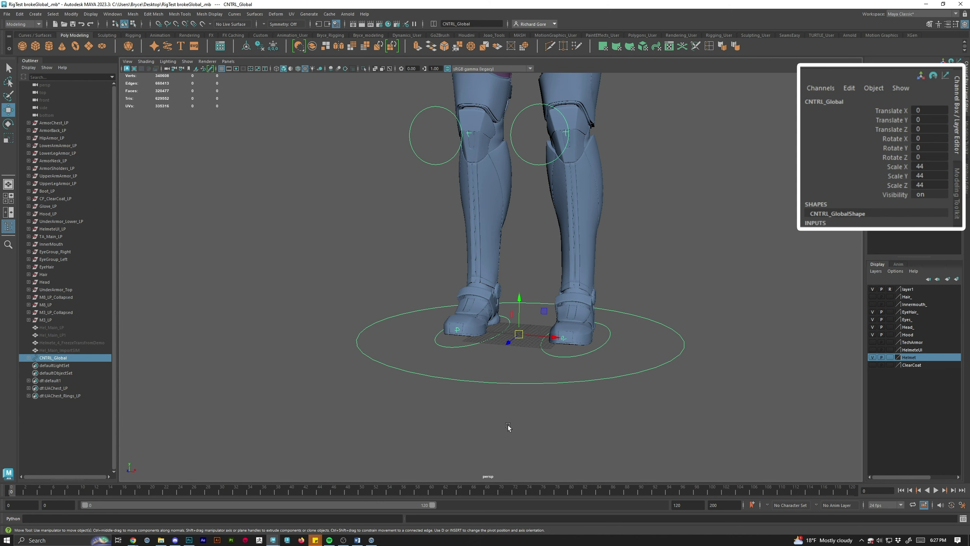
left_click_drag(518, 398, 514, 379, "alt")
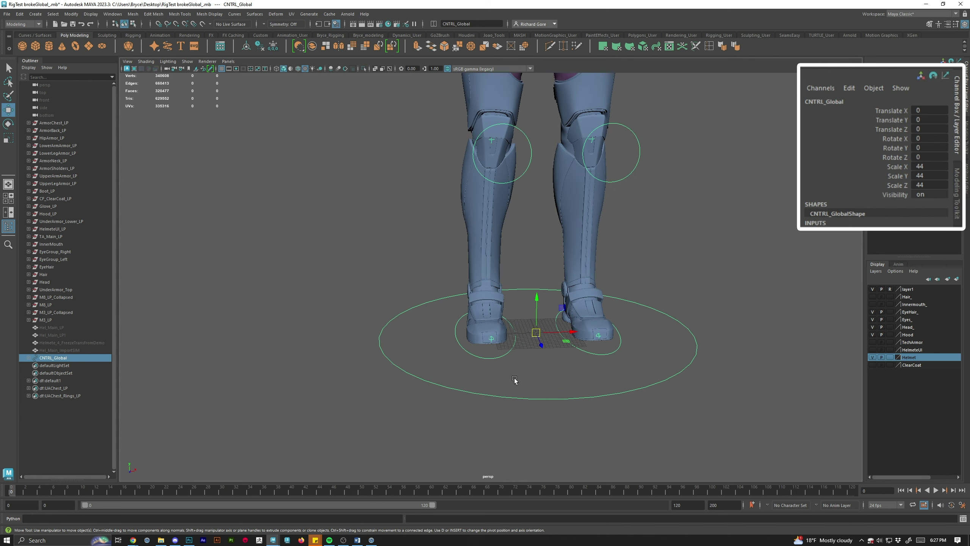
left_click_drag(490, 348, 514, 372)
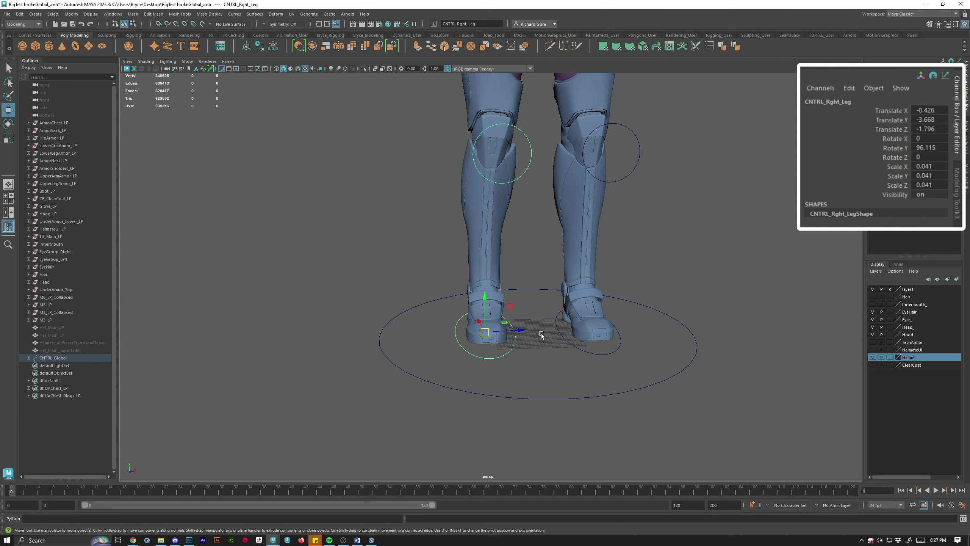
Step: Freeze the transformations of the CNTRL_Rght_Leg control in the brokeGlobal rig scene
scroll(547, 327, "down", 4)
scroll(524, 386, "up", 5)
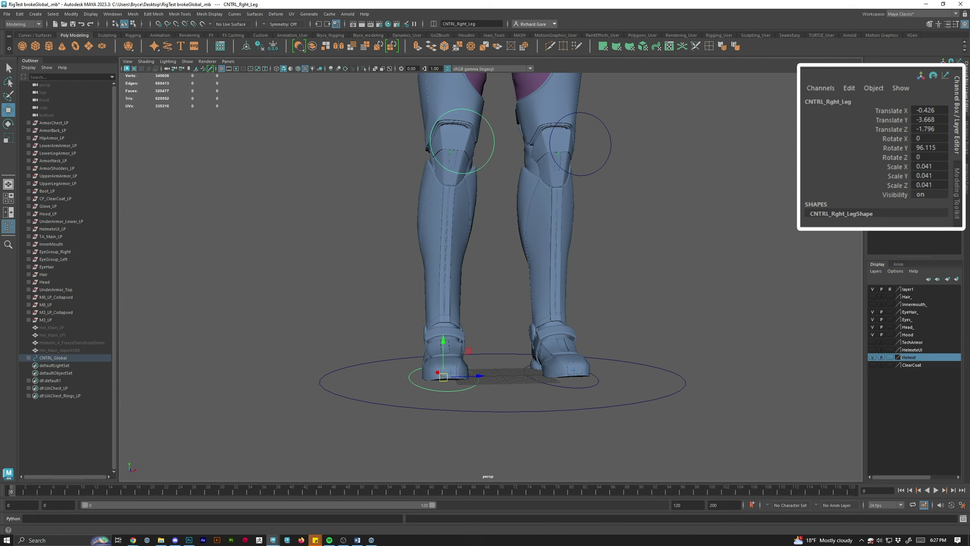
left_click(275, 46)
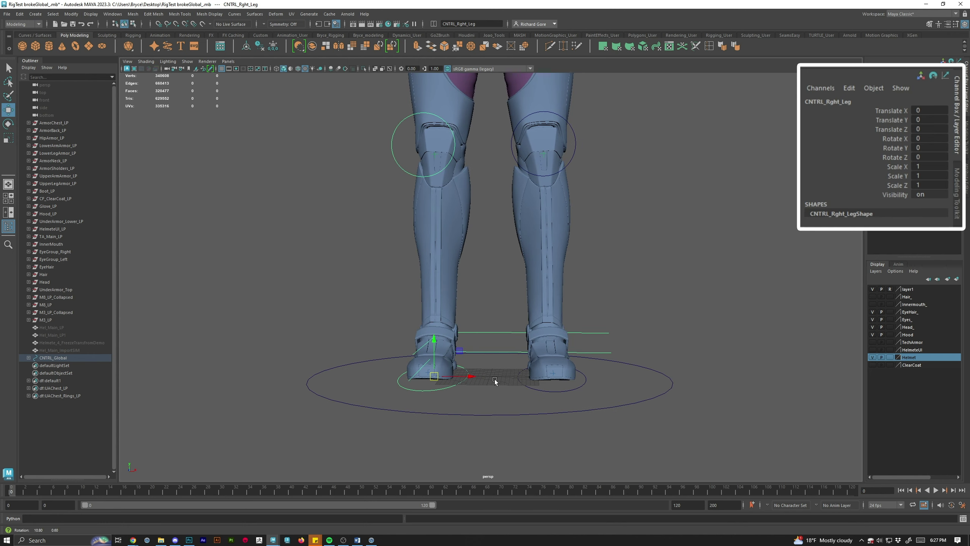
Step: Try moving the ikHandle_R_Leg handle at the right ankle and undo the move
left_click(471, 345)
left_click_drag(471, 345, 437, 324)
key("ctrl+z")
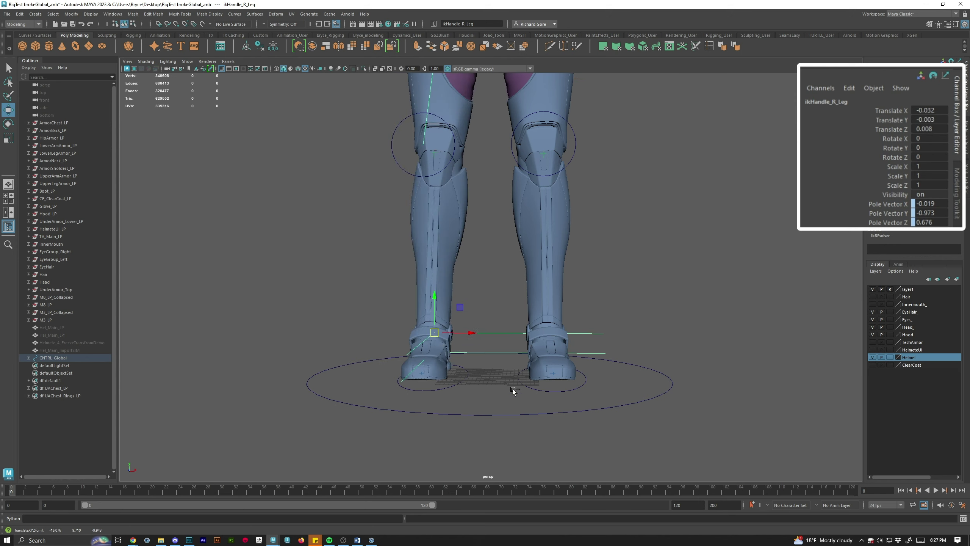
Step: Select the CNTRL_Global control around the feet and try to freeze its transformations
left_click(428, 385)
left_click_drag(433, 381, 633, 461)
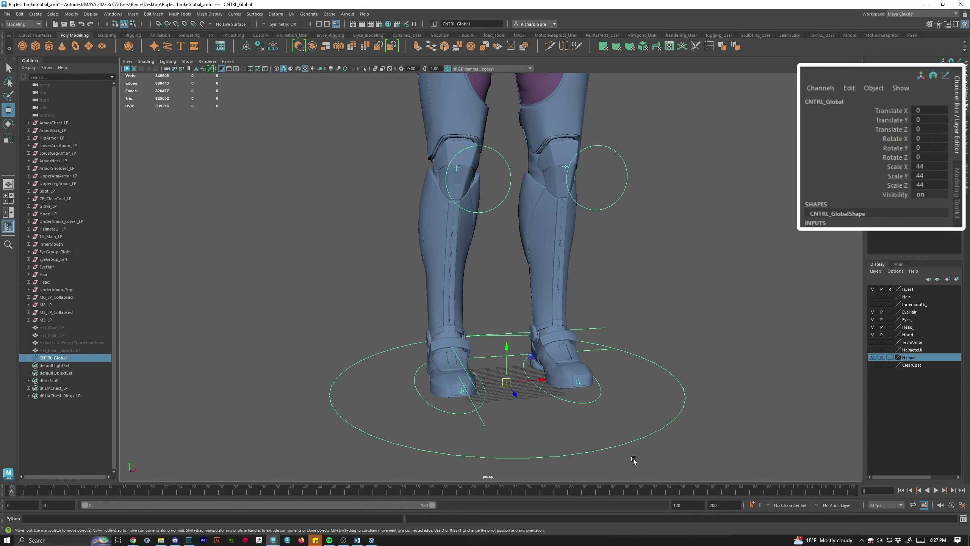
scroll(618, 416, "down", 5)
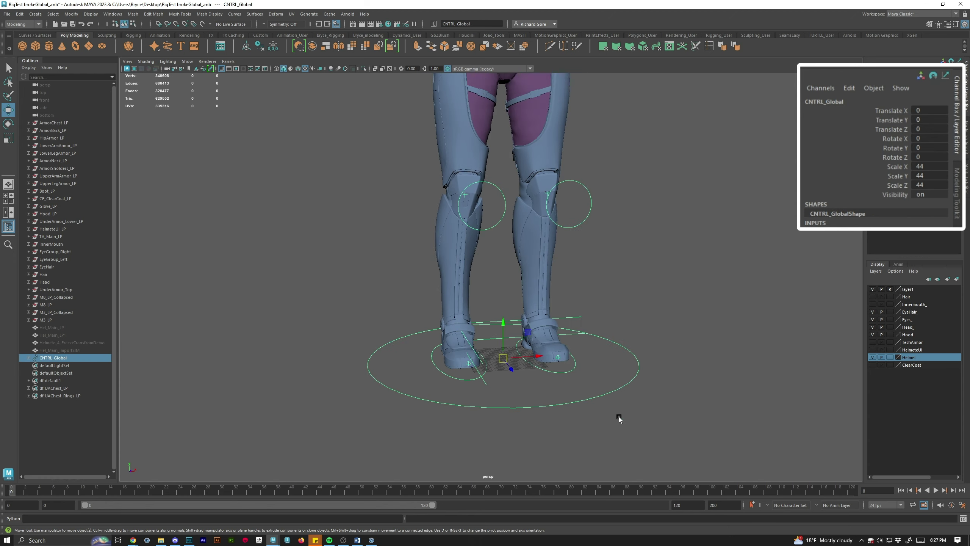
left_click(273, 47)
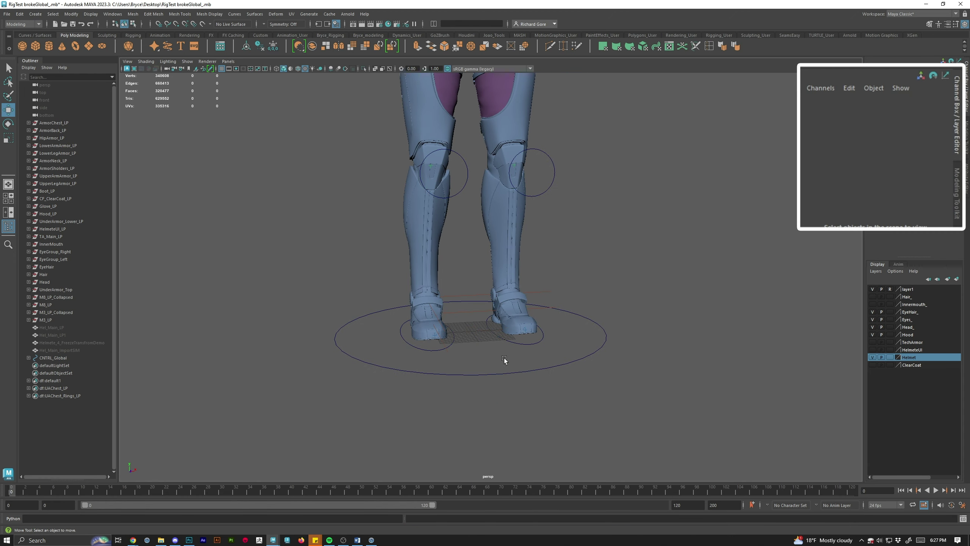
Step: Select the CNTRL_L_Knee control and the CNTRL_Global control in turn to compare their transform values in the brokeGlobal rig
left_click_drag(473, 333, 531, 381, "alt")
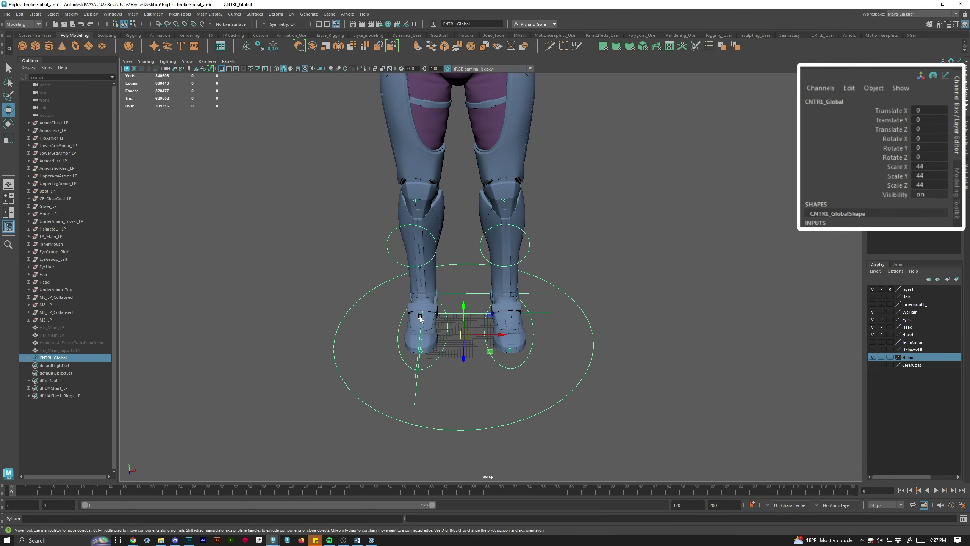
left_click_drag(496, 370, 543, 214, "alt")
left_click(540, 216)
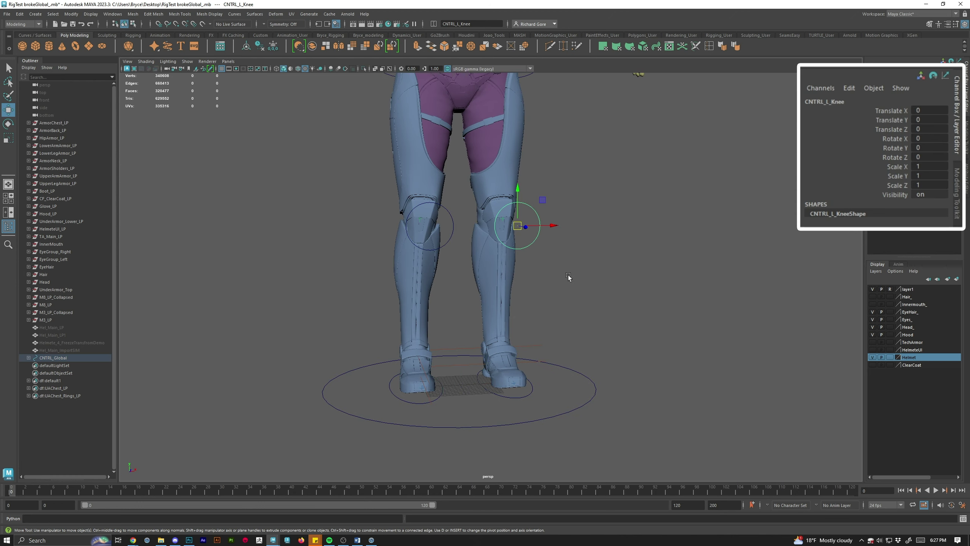
middle_click_drag(571, 231, 578, 364, "alt")
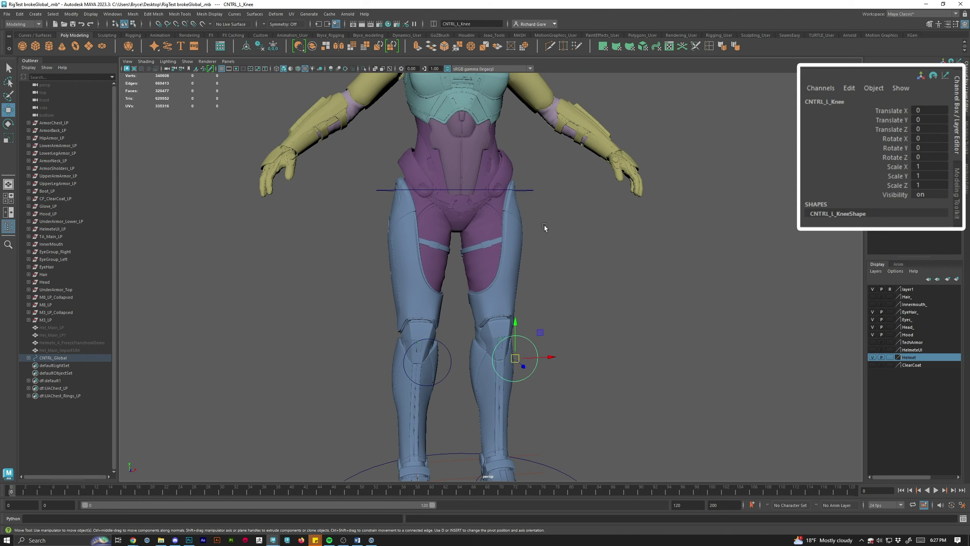
middle_click_drag(544, 227, 557, 244, "alt")
left_click_drag(574, 282, 622, 397)
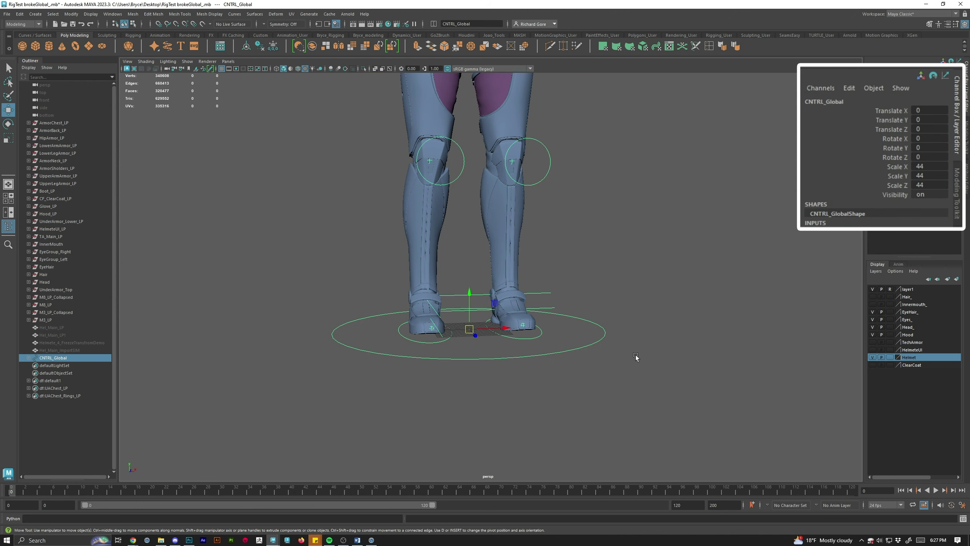